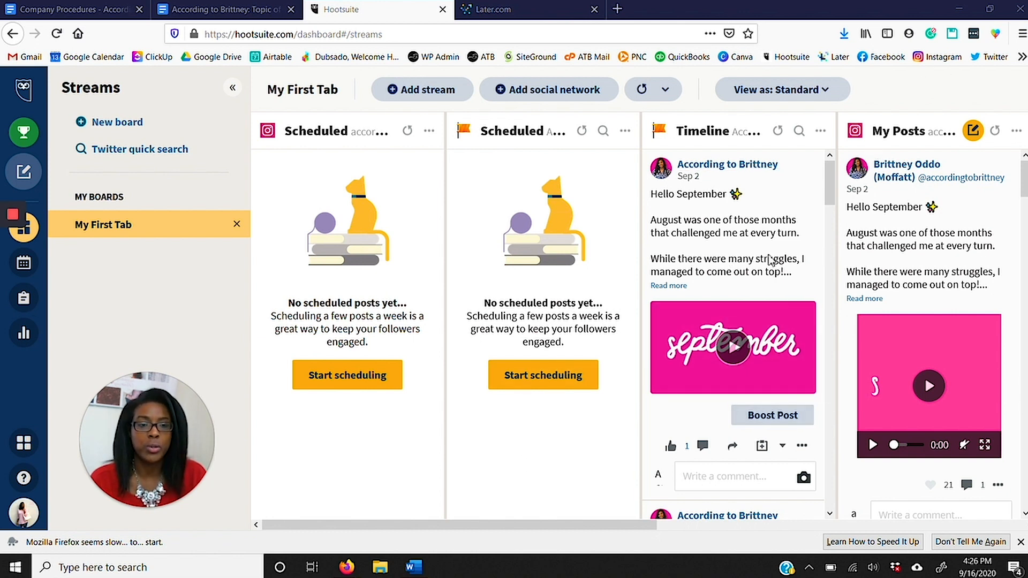
- Browse the published posts in the Facebook page's Timeline stream on the My First Tab board
{"action": "scroll", "coordinate": [764, 260], "scroll_direction": "down", "scroll_amount": 10}
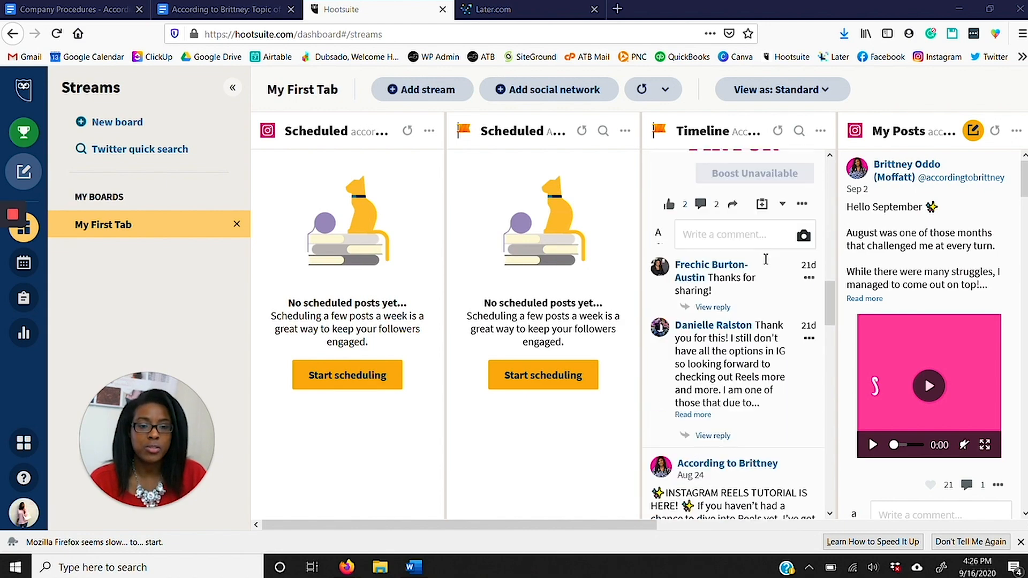
{"action": "scroll", "coordinate": [765, 268], "scroll_direction": "up", "scroll_amount": 10}
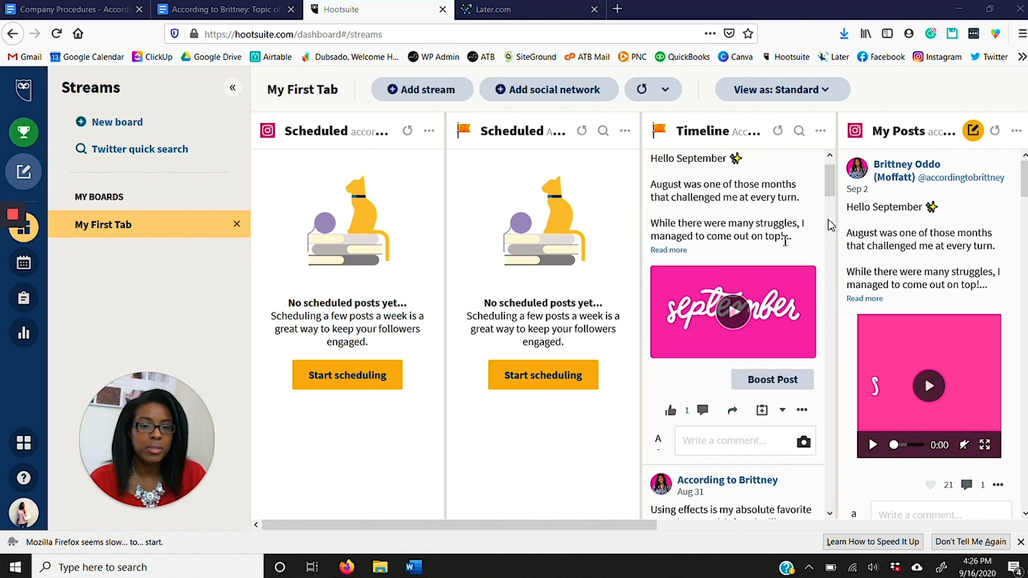
{"action": "scroll", "coordinate": [870, 251], "scroll_direction": "down", "scroll_amount": 5}
{"action": "scroll", "coordinate": [879, 248], "scroll_direction": "down", "scroll_amount": 3}
{"action": "scroll", "coordinate": [879, 248], "scroll_direction": "up", "scroll_amount": 6}
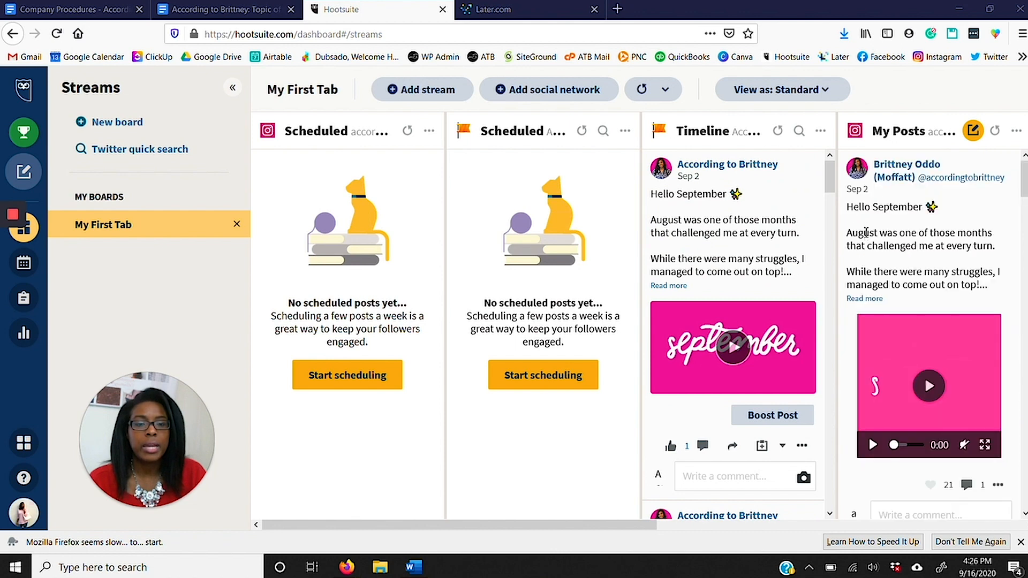
- Review the stream types offered for the Instagram and Facebook profiles, then close the stream selection without adding any
{"action": "left_click", "coordinate": [442, 98]}
{"action": "left_click", "coordinate": [331, 272]}
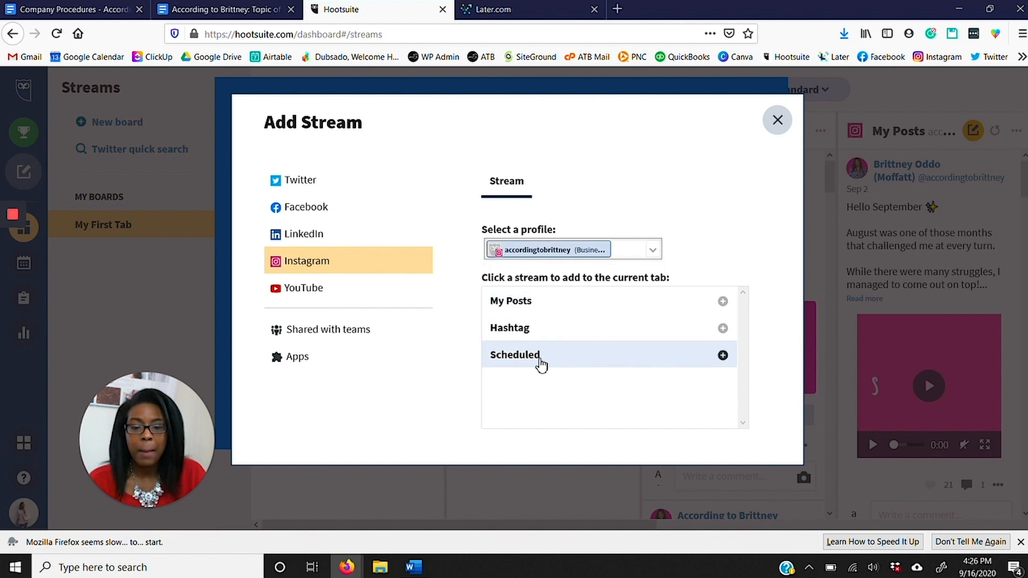
{"action": "left_click", "coordinate": [545, 252]}
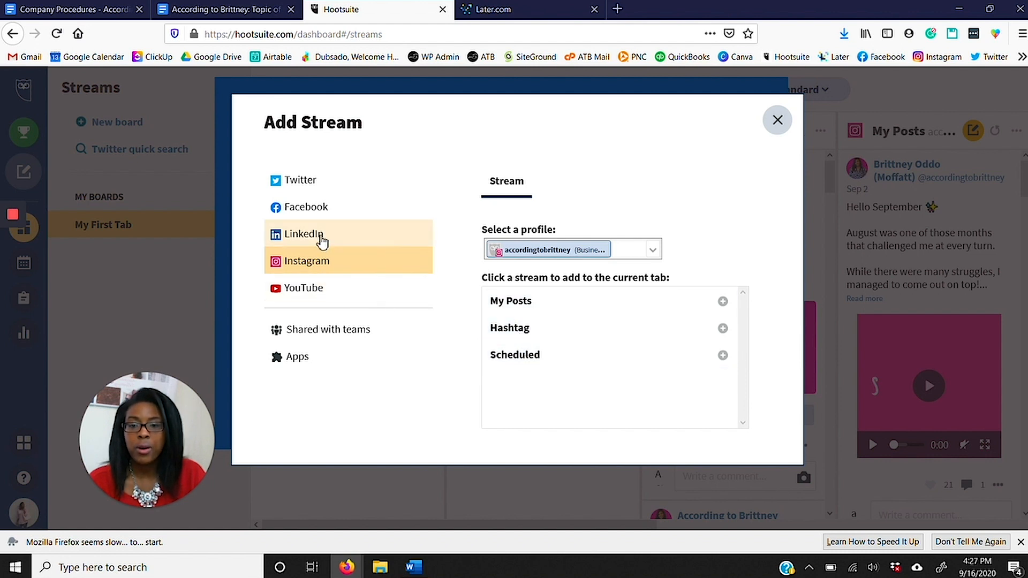
{"action": "left_click", "coordinate": [309, 211]}
{"action": "scroll", "coordinate": [557, 375], "scroll_direction": "down", "scroll_amount": 3}
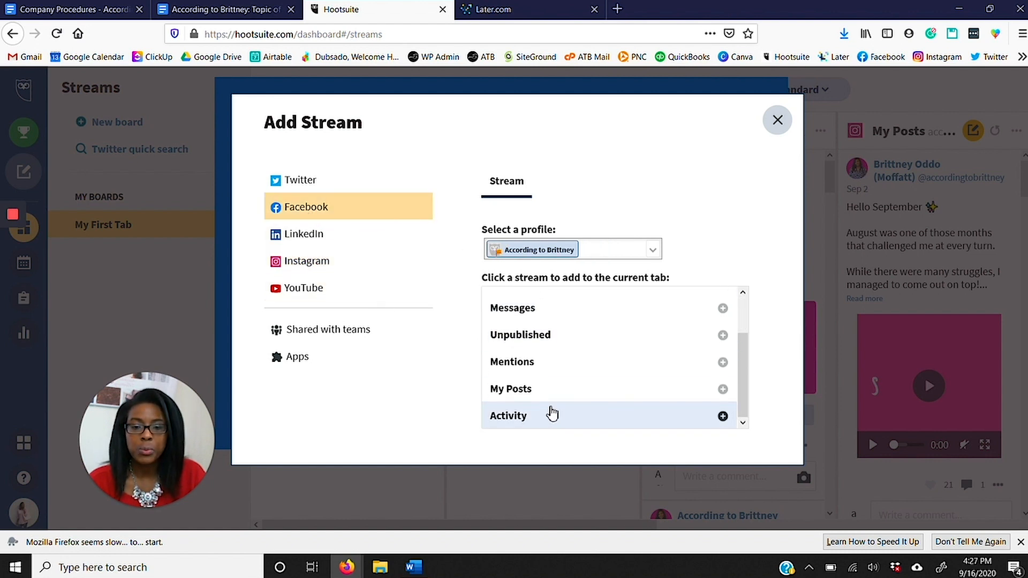
{"action": "scroll", "coordinate": [551, 410], "scroll_direction": "up", "scroll_amount": 2}
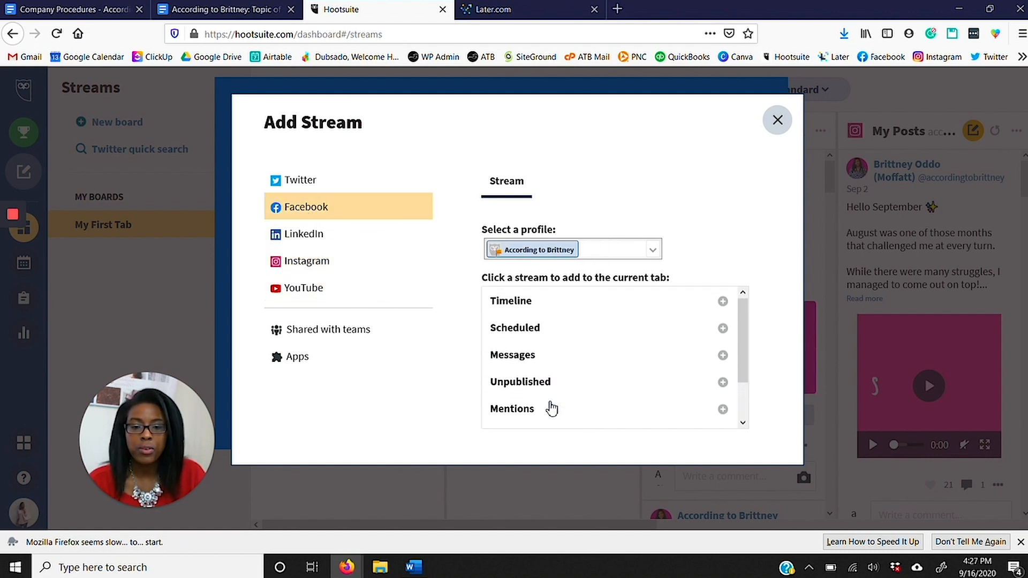
{"action": "left_click", "coordinate": [778, 121]}
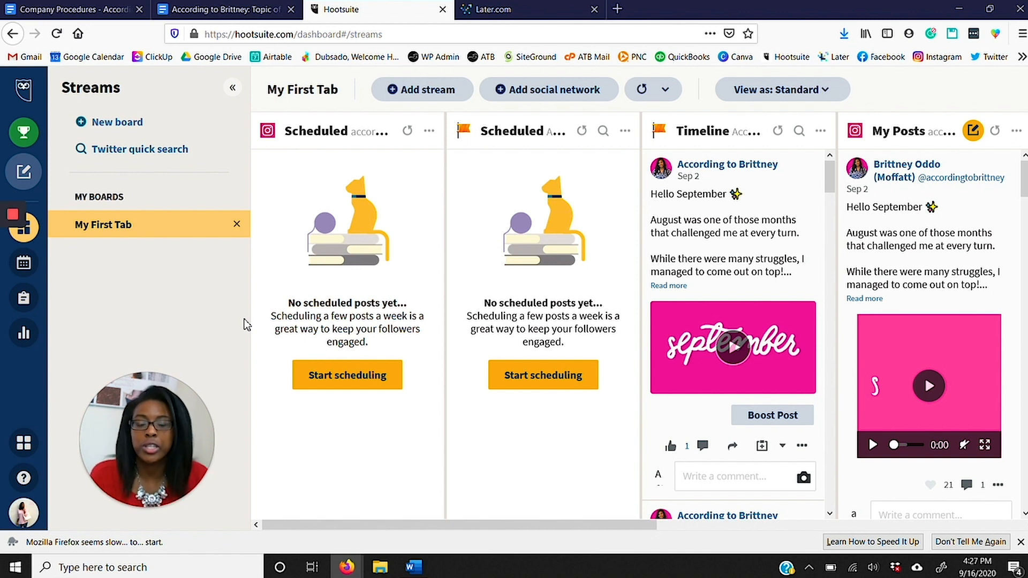
- Start a new post and choose the Instagram Business account as its destination
{"action": "left_click", "coordinate": [23, 173]}
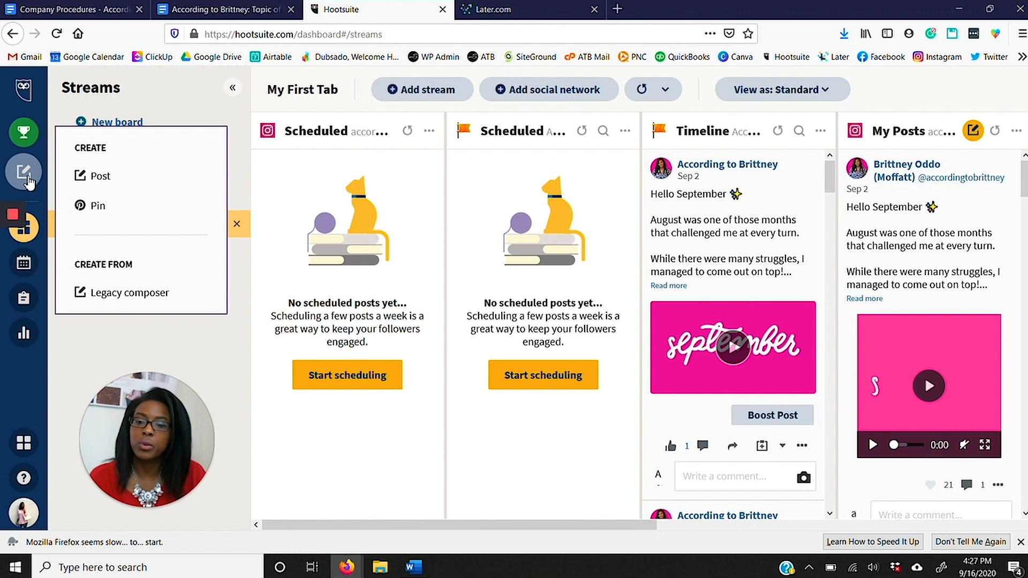
{"action": "left_click", "coordinate": [24, 174]}
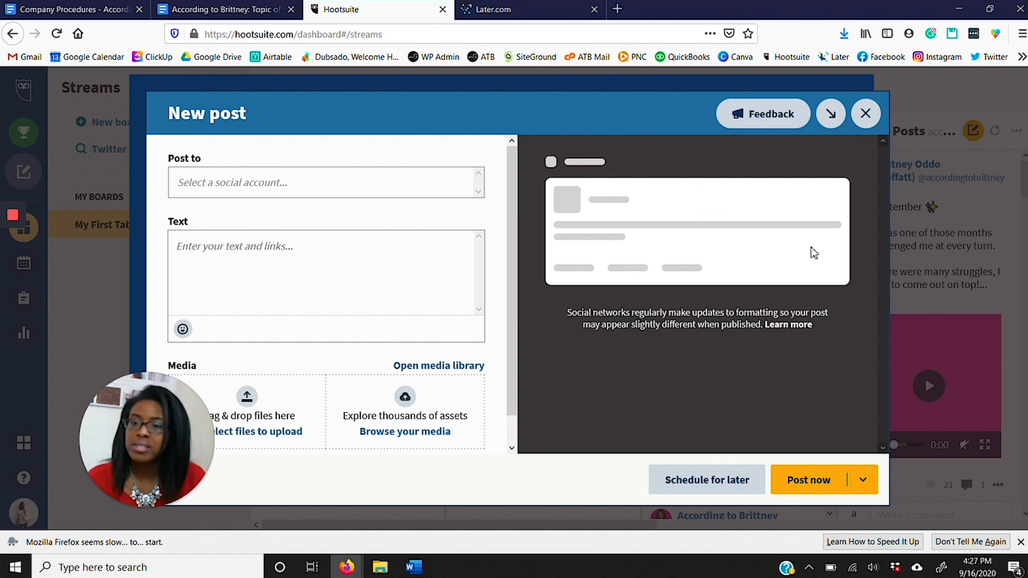
{"action": "left_click", "coordinate": [385, 188]}
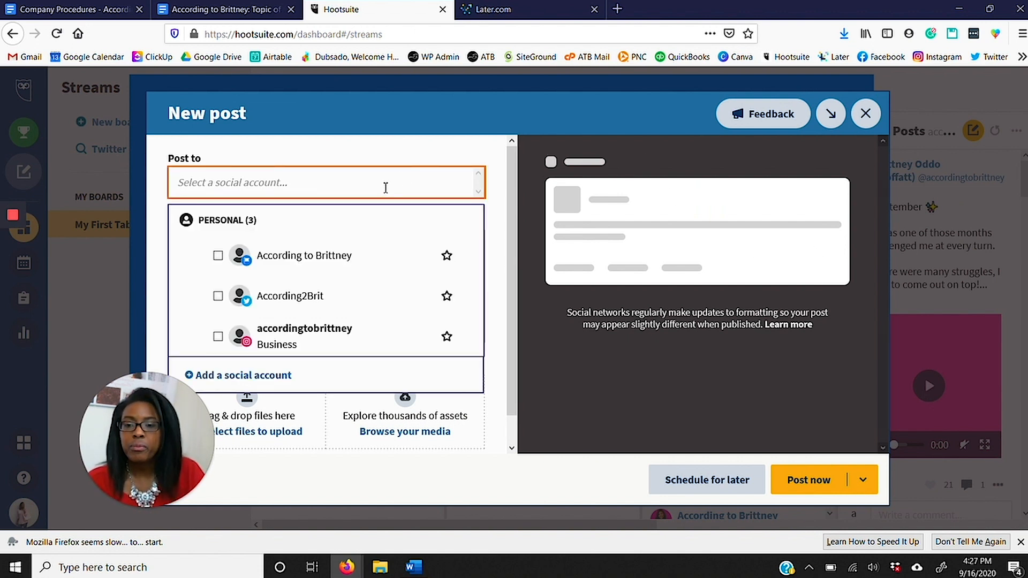
{"action": "left_click", "coordinate": [317, 342]}
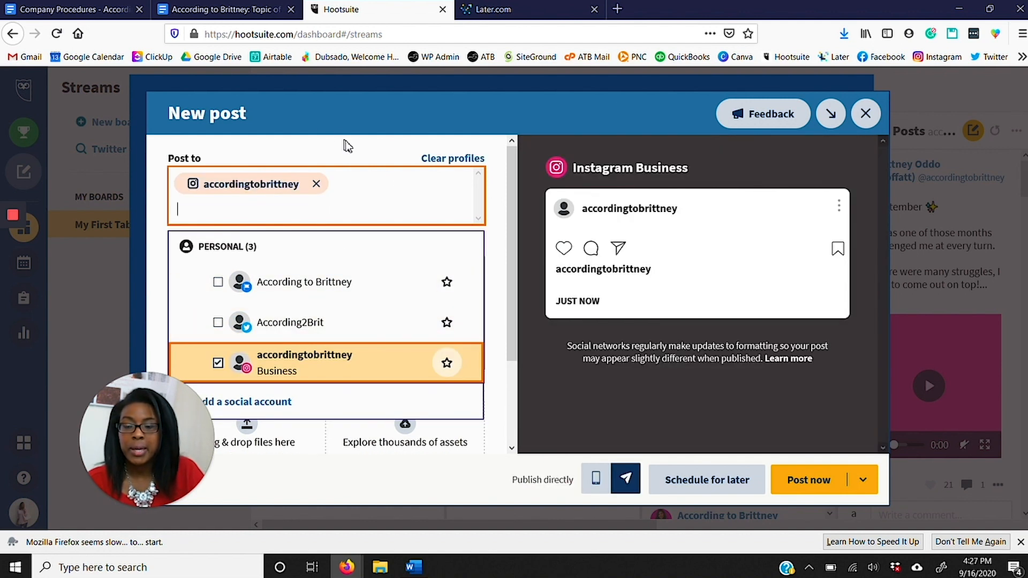
{"action": "left_click", "coordinate": [348, 147]}
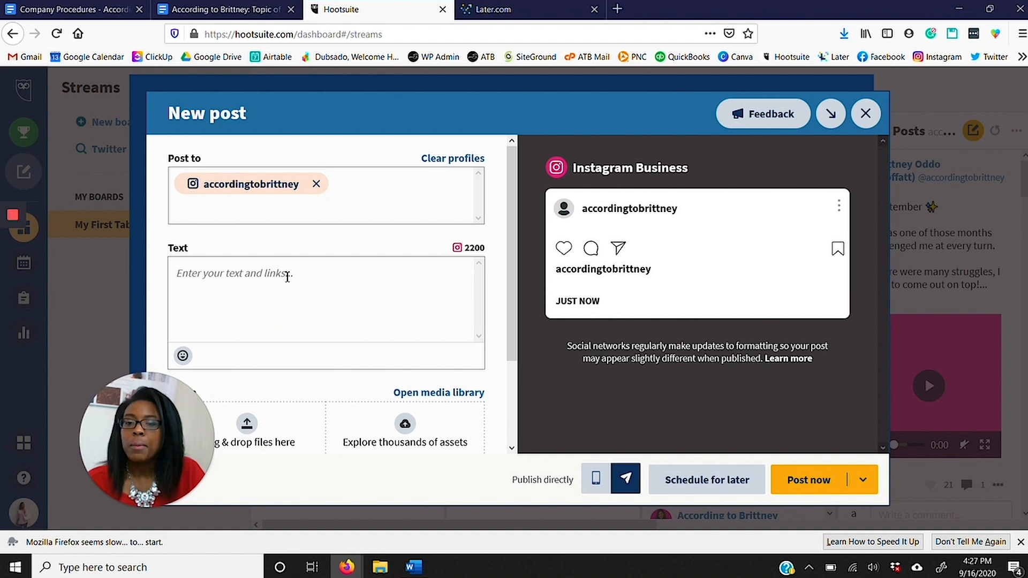
- Look over the new post's text and media options, then open the media library and browse the free images
{"action": "scroll", "coordinate": [287, 276], "scroll_direction": "down", "scroll_amount": 3}
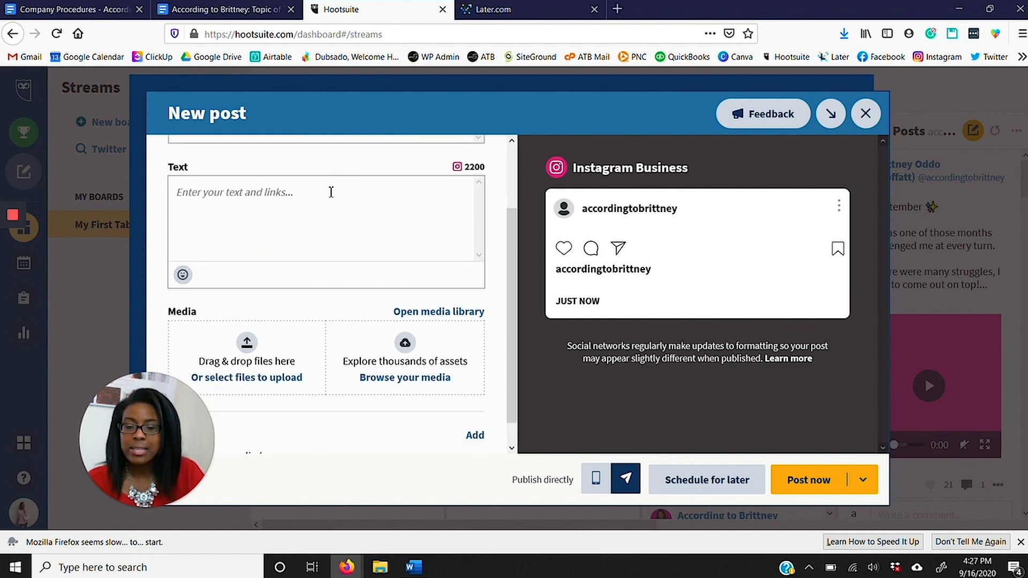
{"action": "scroll", "coordinate": [321, 241], "scroll_direction": "down", "scroll_amount": 1}
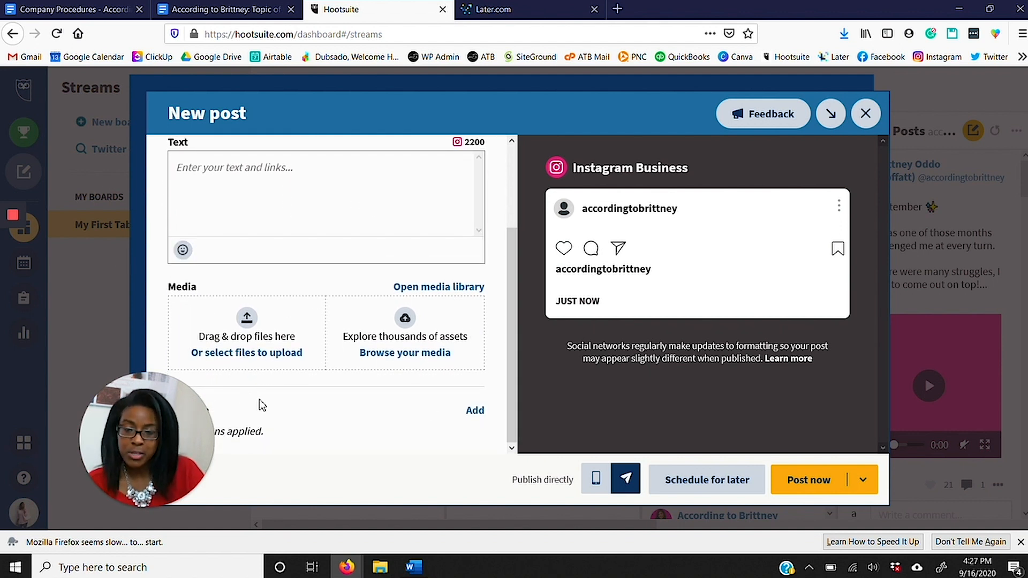
{"action": "scroll", "coordinate": [281, 269], "scroll_direction": "up", "scroll_amount": 4}
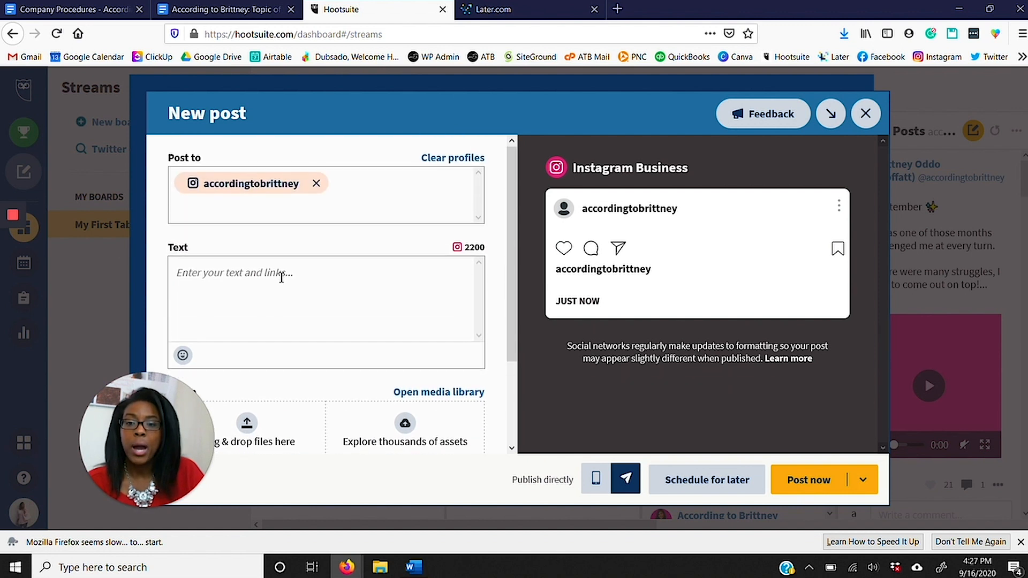
{"action": "scroll", "coordinate": [281, 269], "scroll_direction": "down", "scroll_amount": 4}
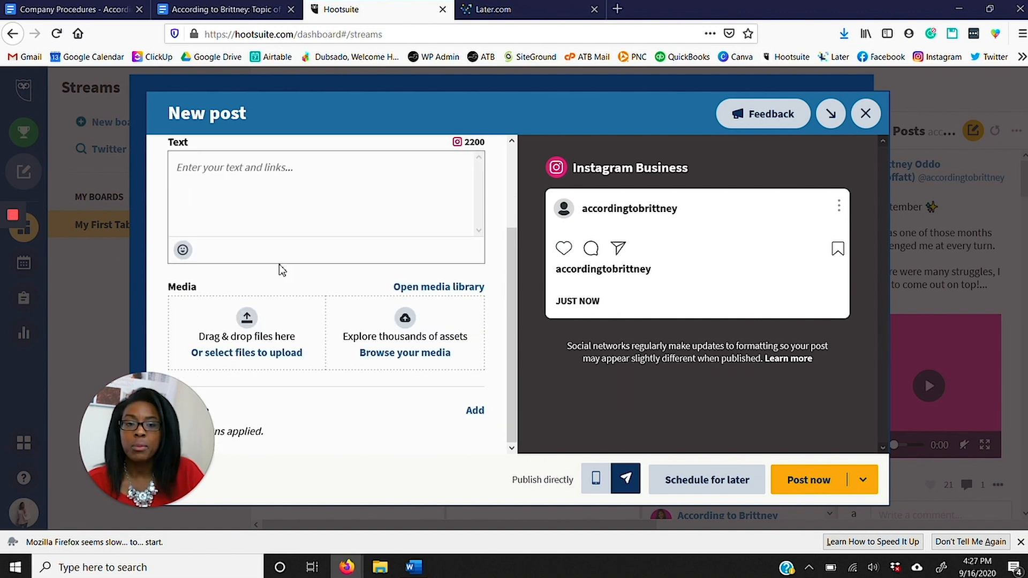
{"action": "left_click", "coordinate": [416, 290]}
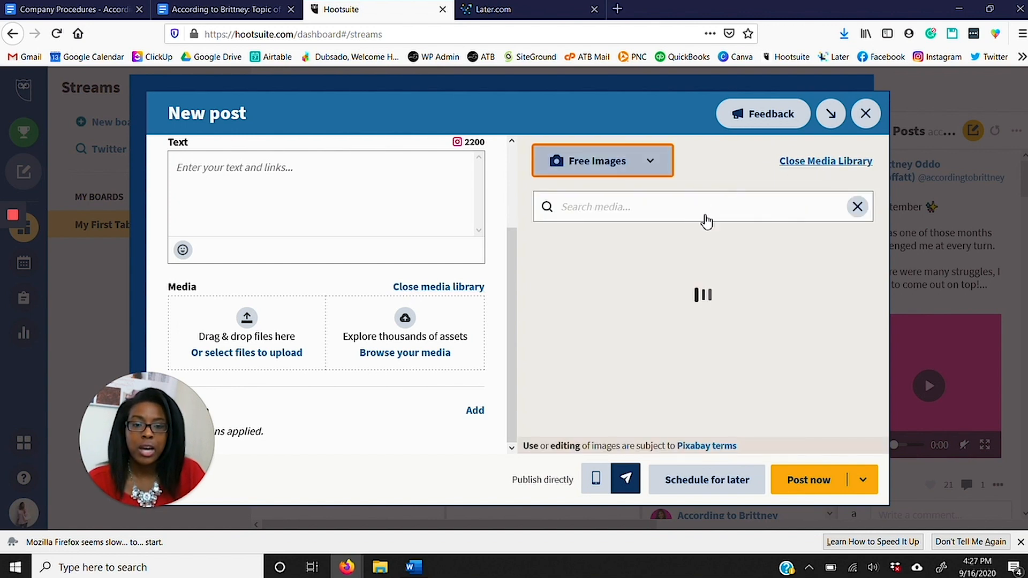
{"action": "scroll", "coordinate": [720, 330], "scroll_direction": "down", "scroll_amount": 5}
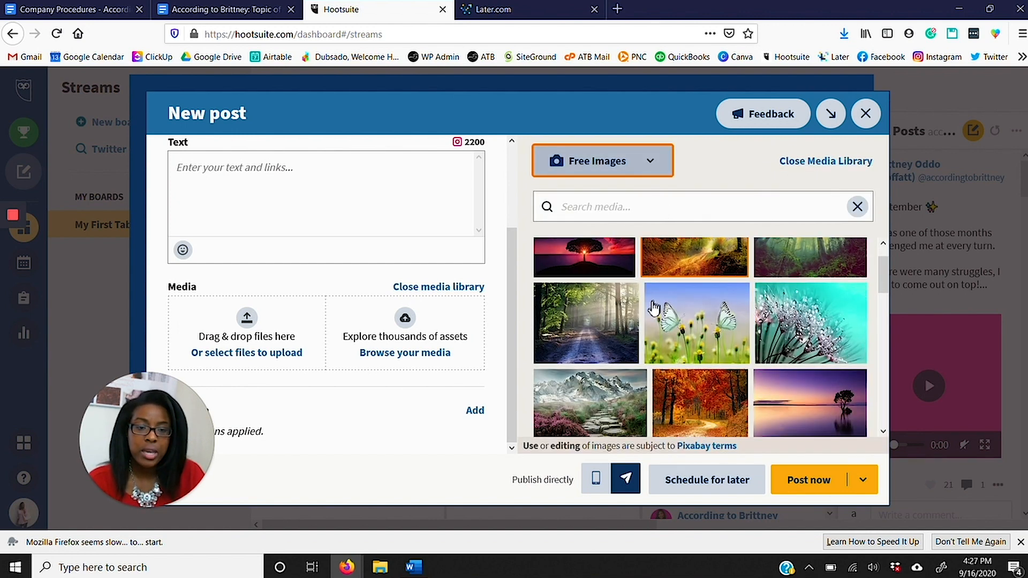
{"action": "scroll", "coordinate": [696, 337], "scroll_direction": "down", "scroll_amount": 10}
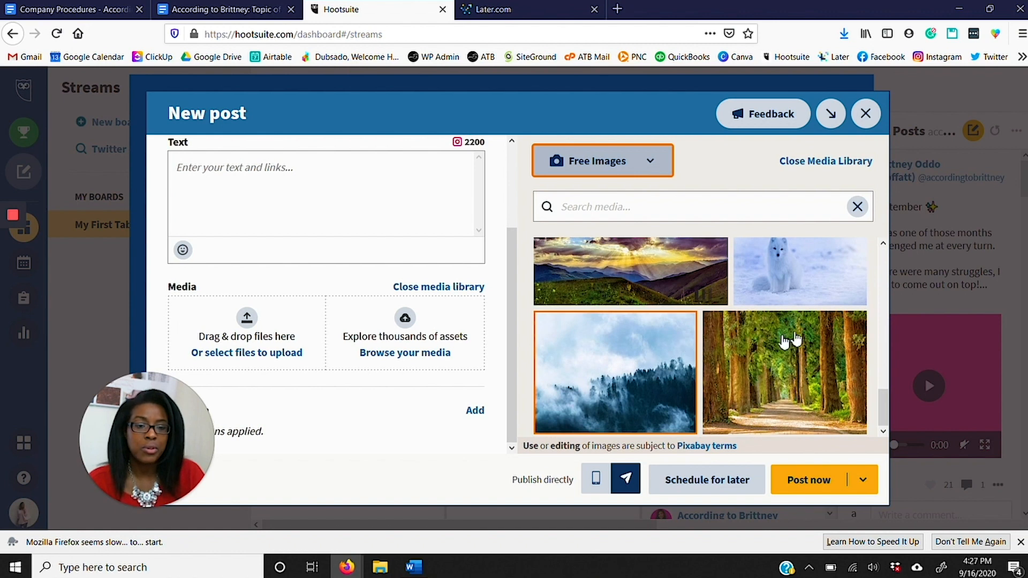
- Search the free images for "desk", look through the pictures, and clear the search
{"action": "key", "text": "Tab"}
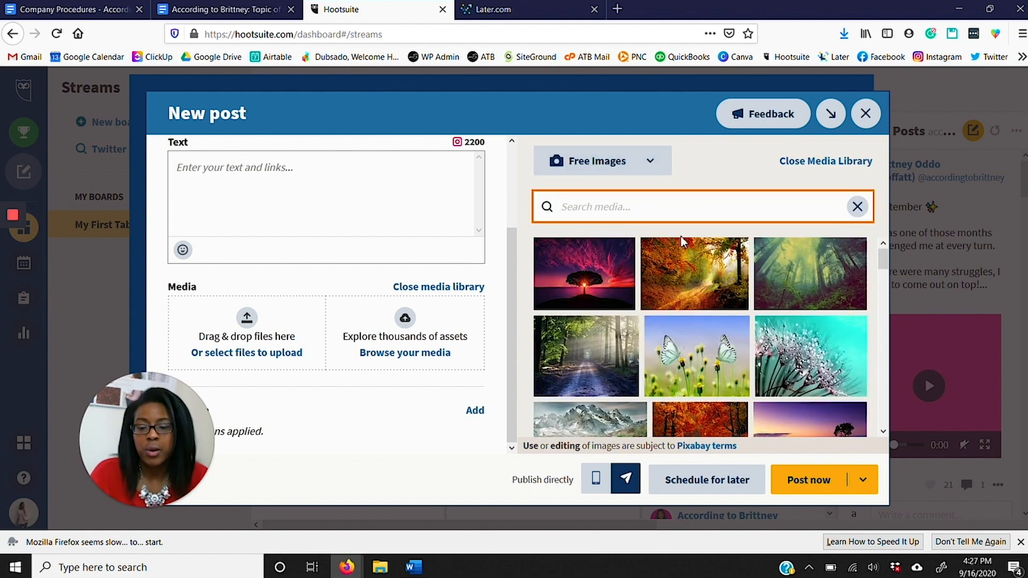
{"action": "type", "text": "desk"}
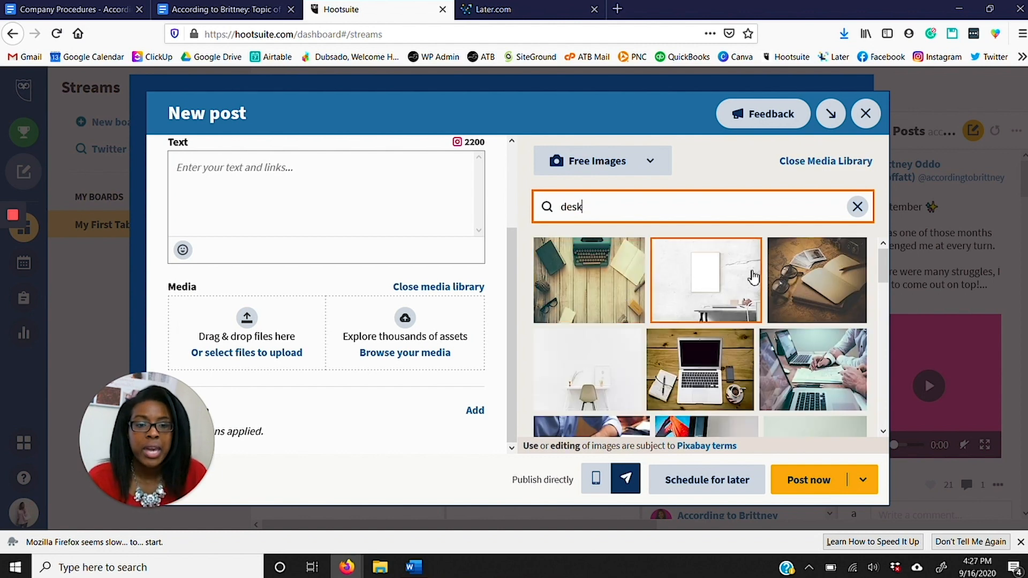
{"action": "scroll", "coordinate": [733, 322], "scroll_direction": "down", "scroll_amount": 3}
{"action": "scroll", "coordinate": [733, 332], "scroll_direction": "down", "scroll_amount": 5}
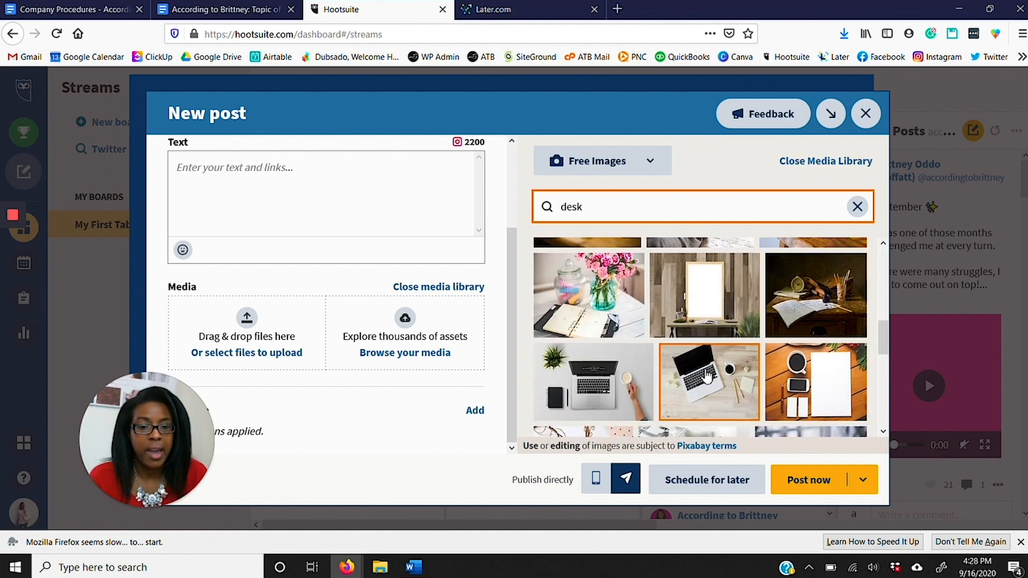
{"action": "scroll", "coordinate": [769, 356], "scroll_direction": "down", "scroll_amount": 5}
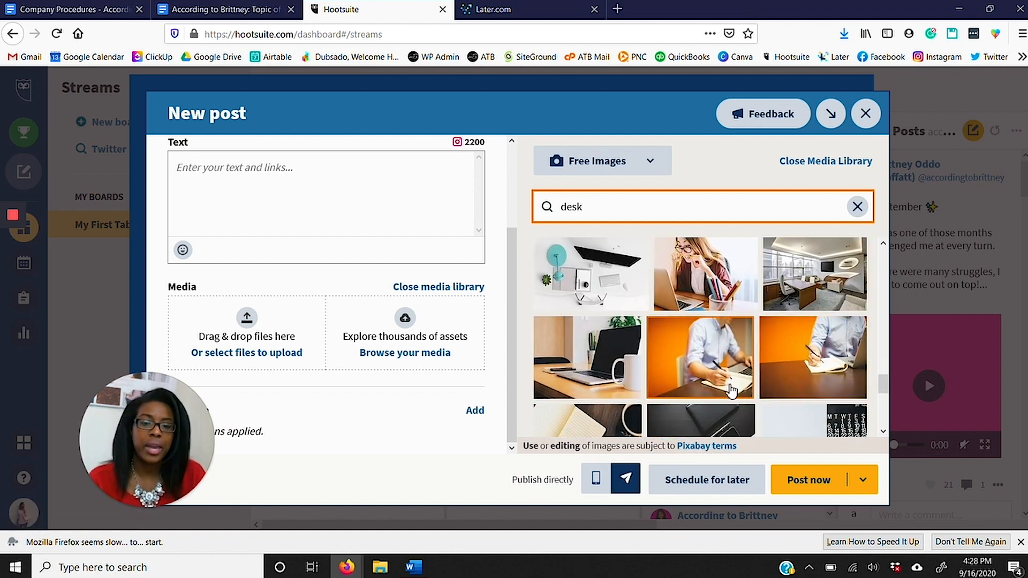
{"action": "scroll", "coordinate": [777, 375], "scroll_direction": "down", "scroll_amount": 3}
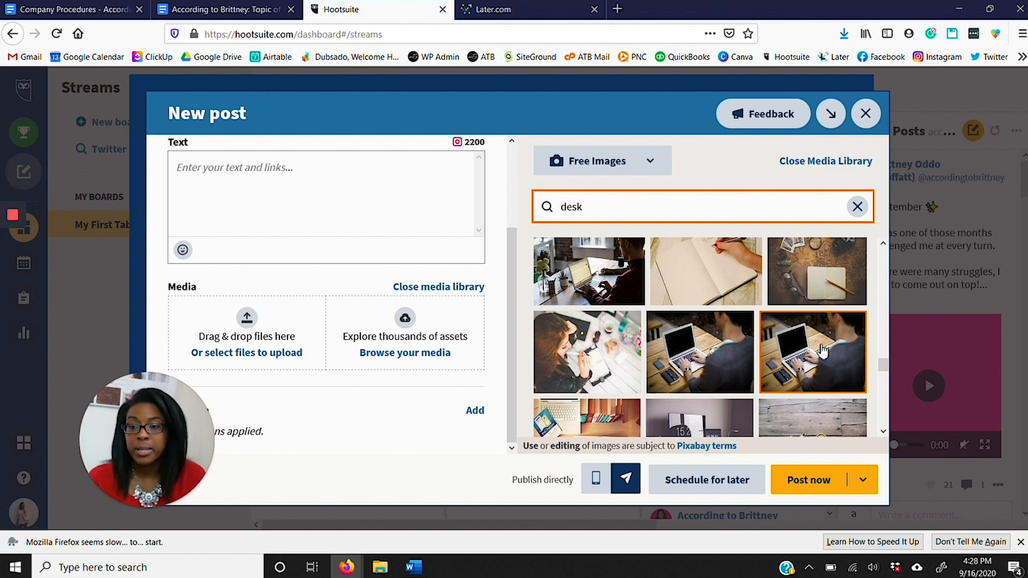
{"action": "scroll", "coordinate": [674, 359], "scroll_direction": "down", "scroll_amount": 5}
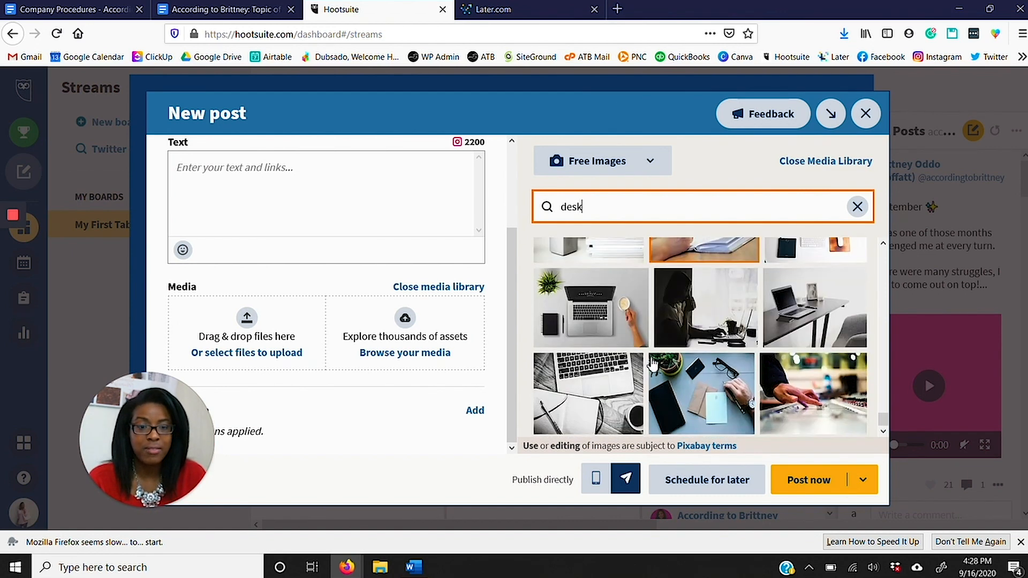
{"action": "scroll", "coordinate": [696, 348], "scroll_direction": "up", "scroll_amount": 5}
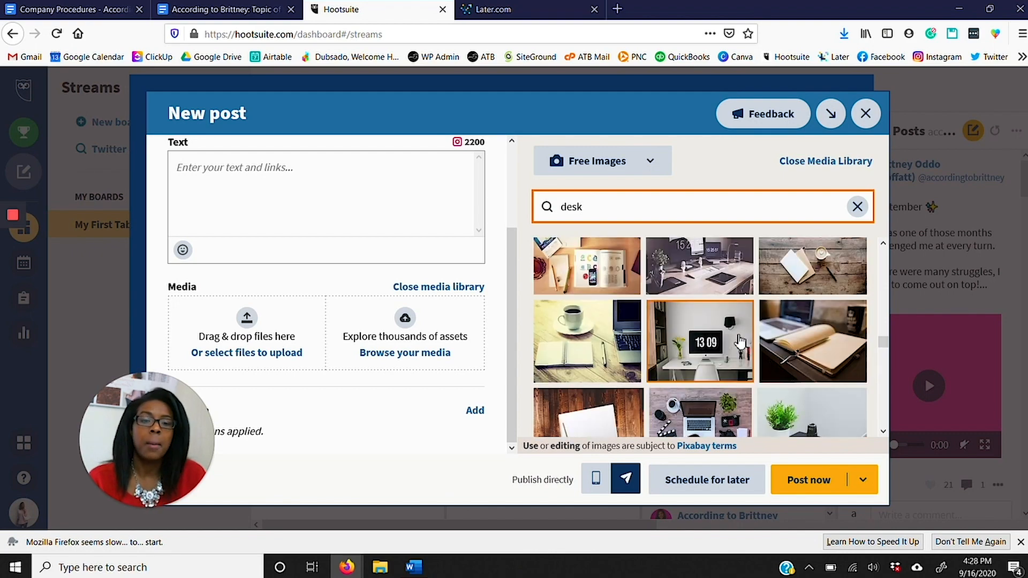
{"action": "scroll", "coordinate": [793, 324], "scroll_direction": "up", "scroll_amount": 3}
{"action": "left_click", "coordinate": [857, 207]}
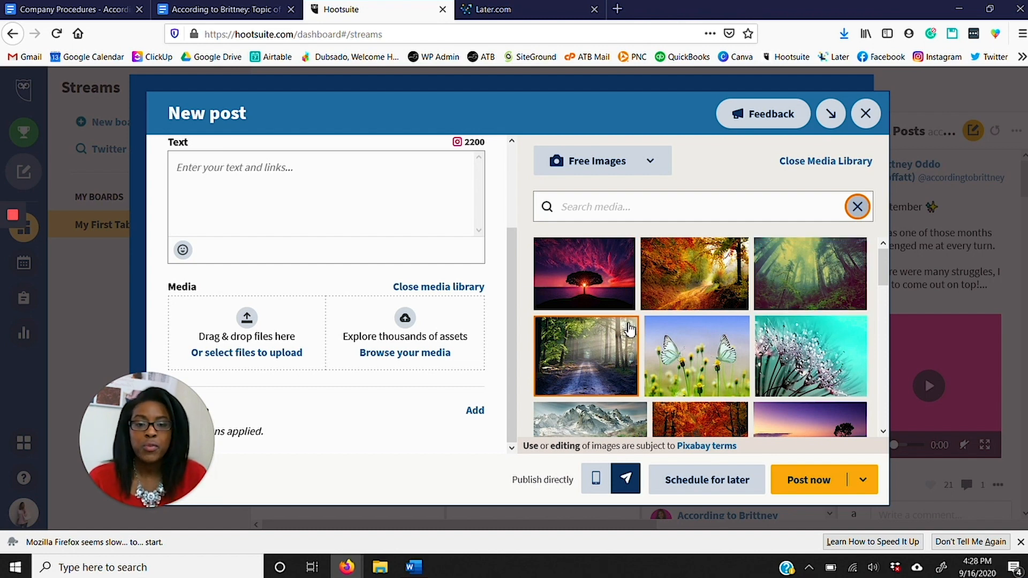
- Switch to the Airtable content calendar window and maximize it
{"action": "scroll", "coordinate": [418, 241], "scroll_direction": "up", "scroll_amount": 2}
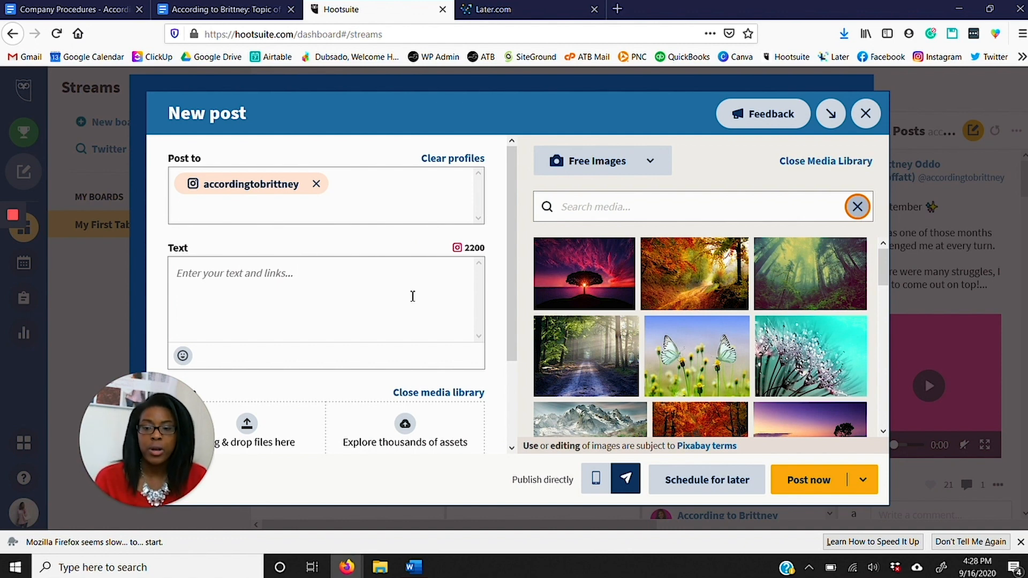
{"action": "mouse_move", "coordinate": [347, 566]}
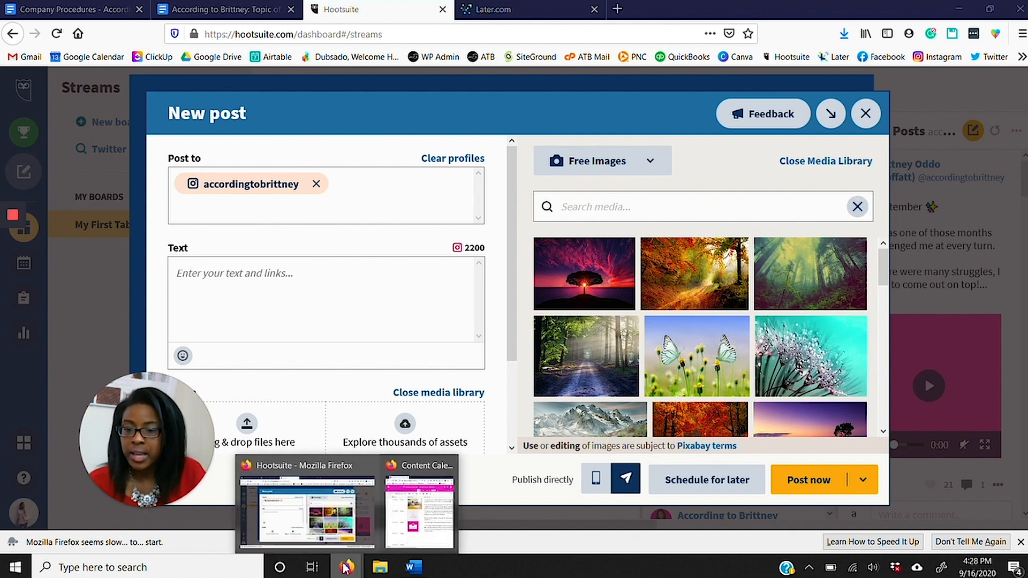
{"action": "left_click", "coordinate": [411, 513]}
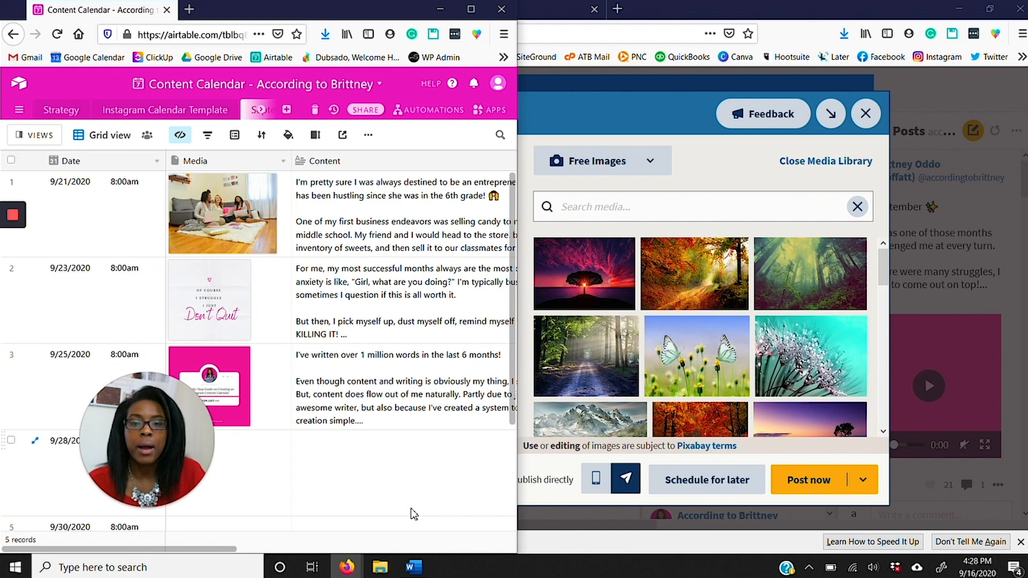
{"action": "left_click", "coordinate": [469, 8]}
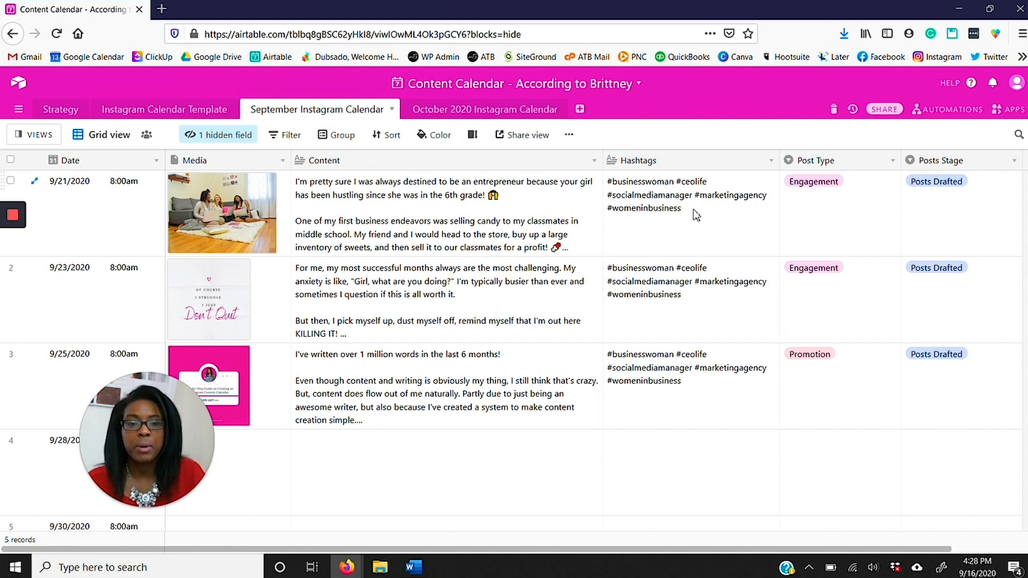
- Copy the full caption of the 9/21/2020 post from the content calendar and return to the Hootsuite post
{"action": "double_click", "coordinate": [474, 195]}
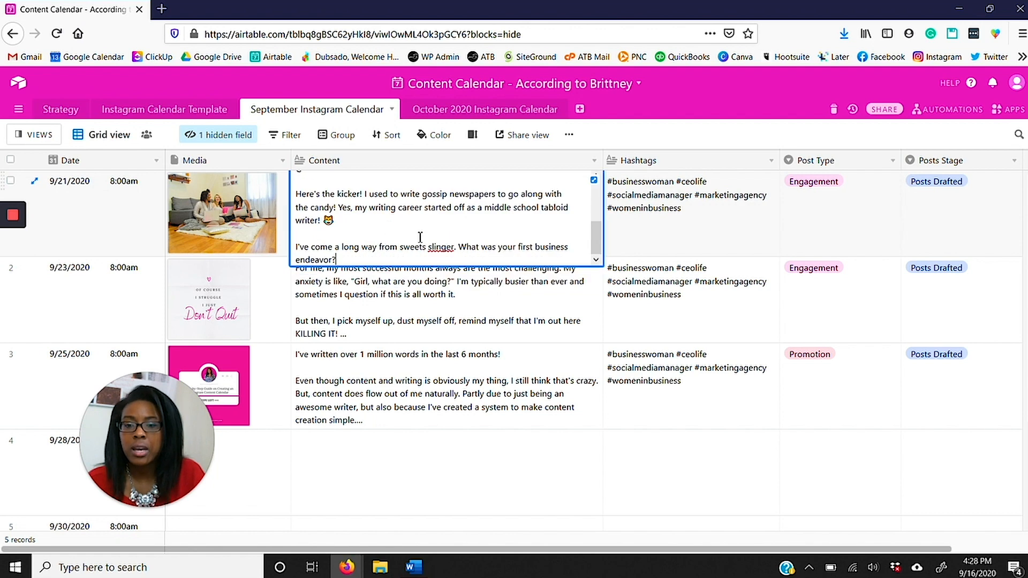
{"action": "left_click_drag", "start_coordinate": [369, 261], "coordinate": [166, 90]}
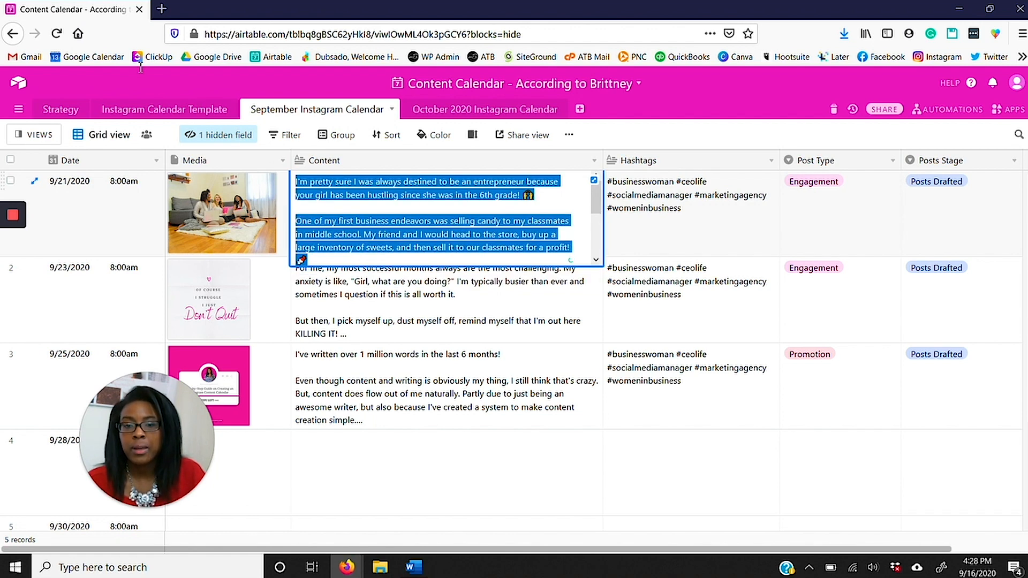
{"action": "left_click_drag", "start_coordinate": [267, 151], "coordinate": [289, 173]}
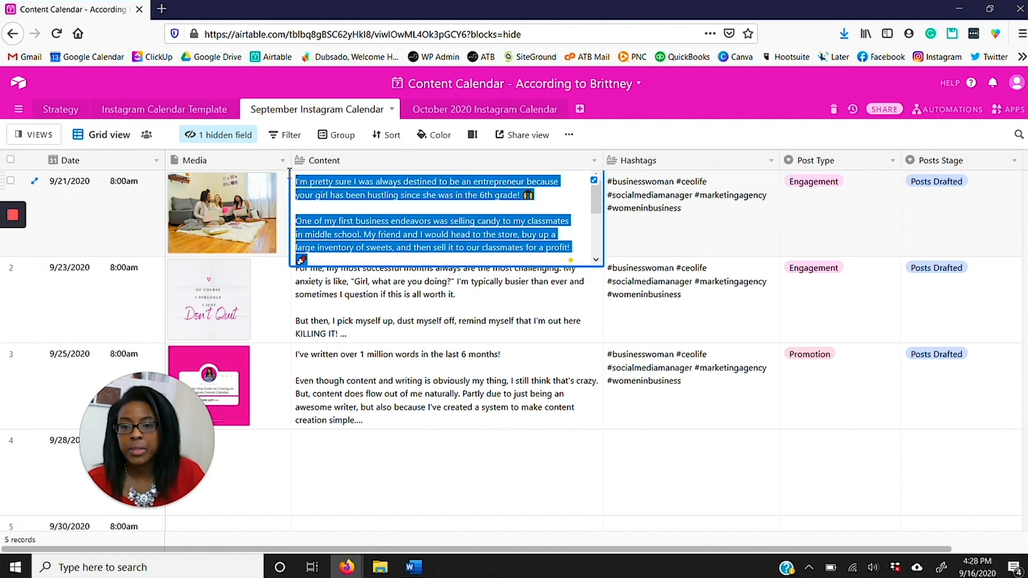
{"action": "right_click", "coordinate": [323, 184]}
{"action": "left_click", "coordinate": [355, 220]}
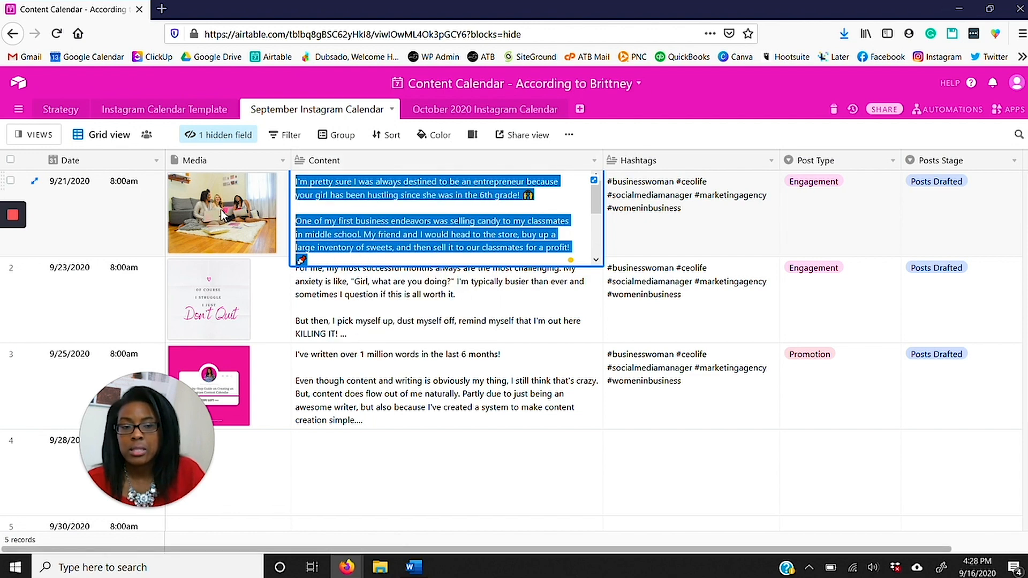
{"action": "left_click", "coordinate": [958, 9]}
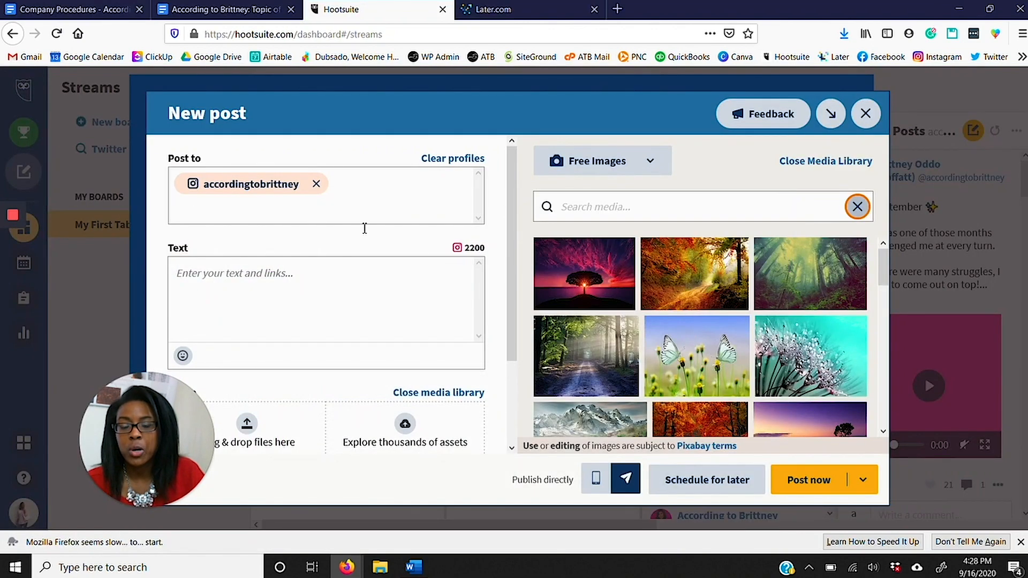
- Upload DSC_0864.jpg from the Social Media > Professional Images folder as the post's media
{"action": "scroll", "coordinate": [344, 262], "scroll_direction": "down", "scroll_amount": 2}
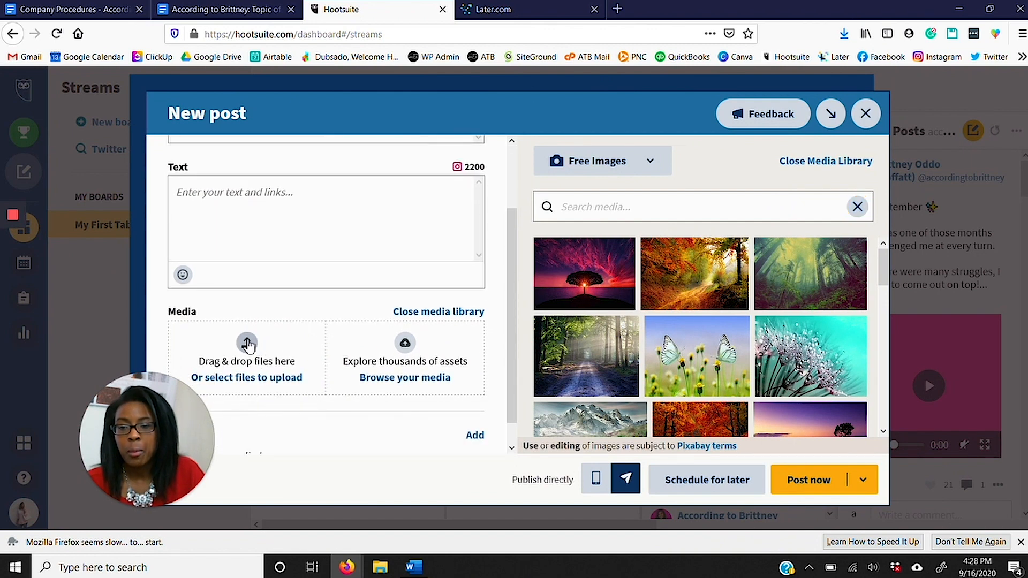
{"action": "left_click", "coordinate": [247, 344]}
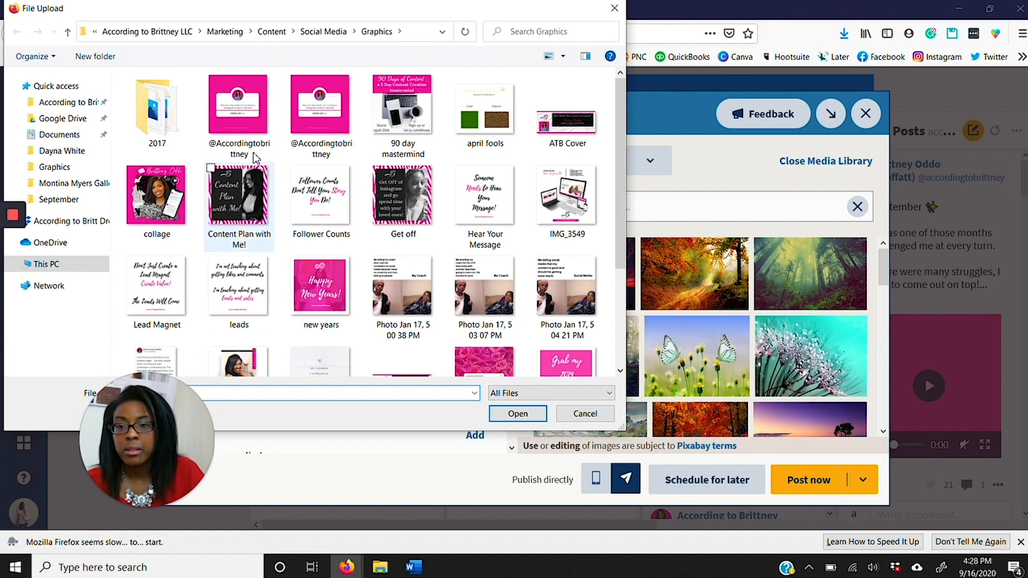
{"action": "left_click", "coordinate": [355, 32]}
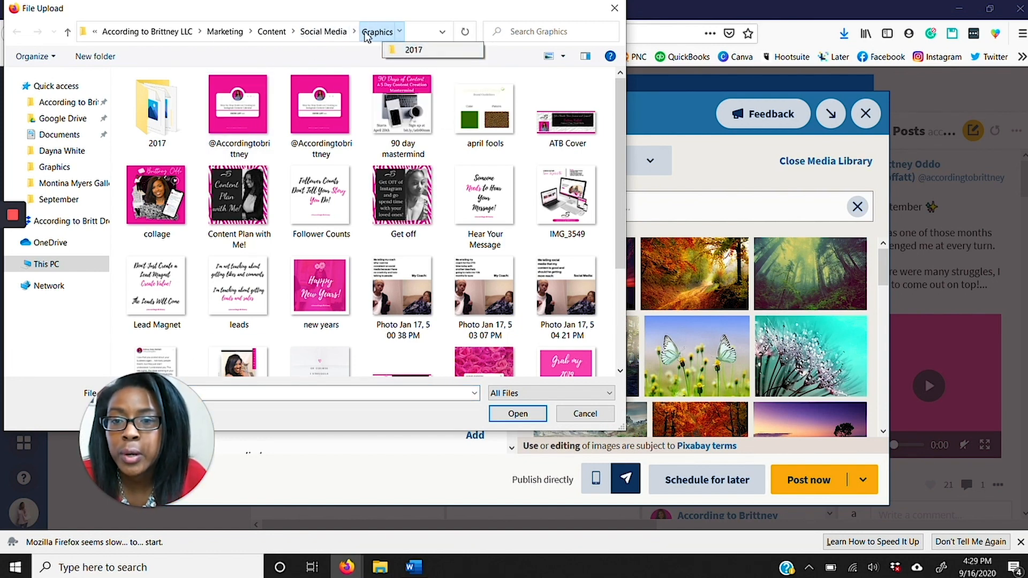
{"action": "left_click", "coordinate": [378, 104]}
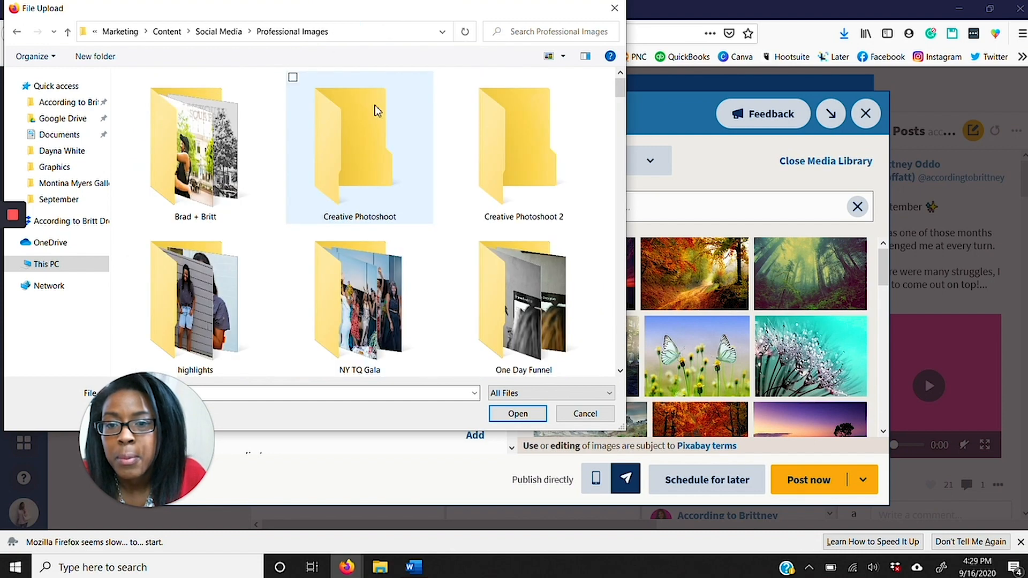
{"action": "scroll", "coordinate": [537, 170], "scroll_direction": "down", "scroll_amount": 5}
{"action": "scroll", "coordinate": [544, 182], "scroll_direction": "down", "scroll_amount": 3}
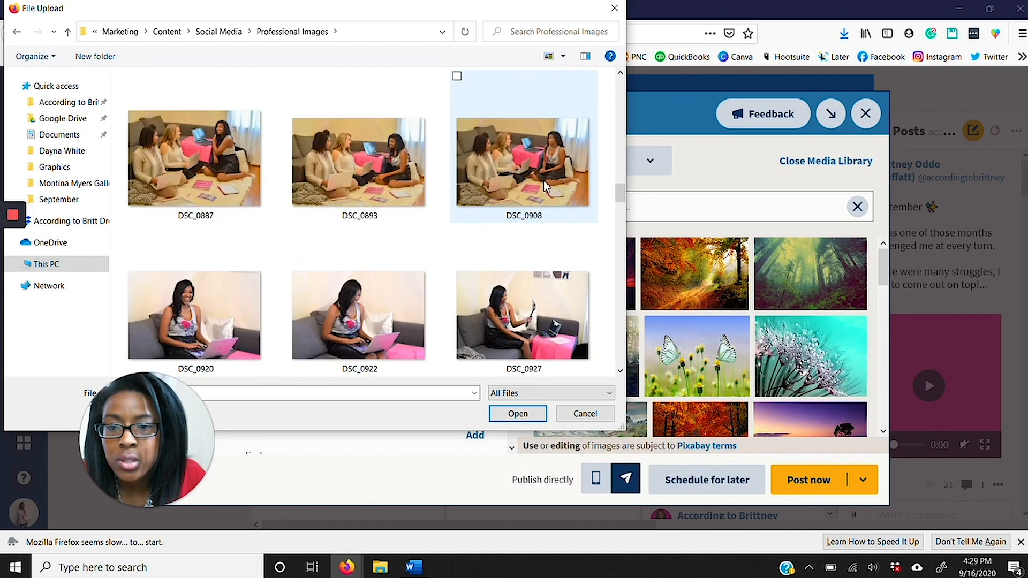
{"action": "double_click", "coordinate": [374, 175]}
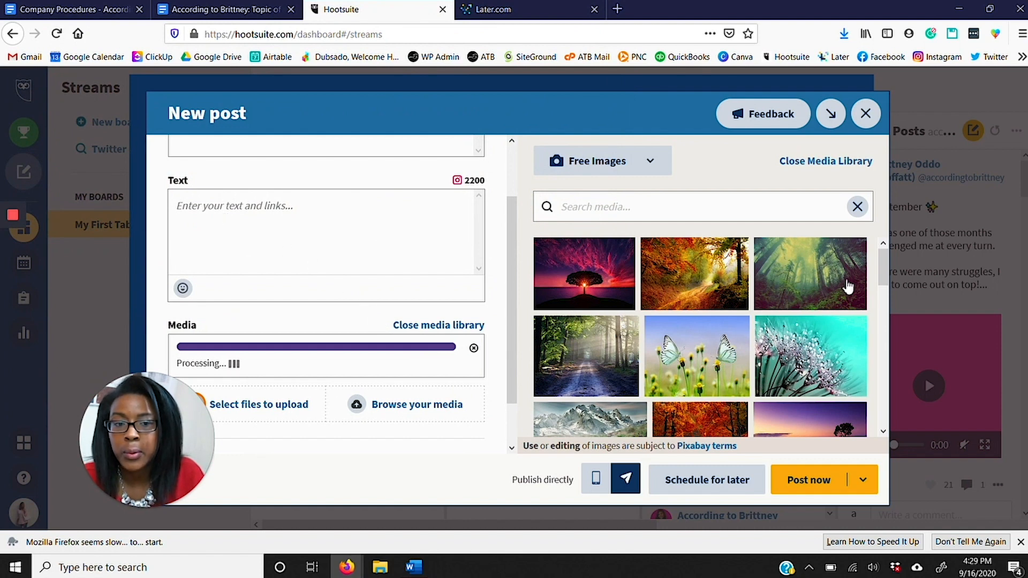
- Close the media library and look over the post's Instagram Business preview
{"action": "left_click", "coordinate": [816, 163]}
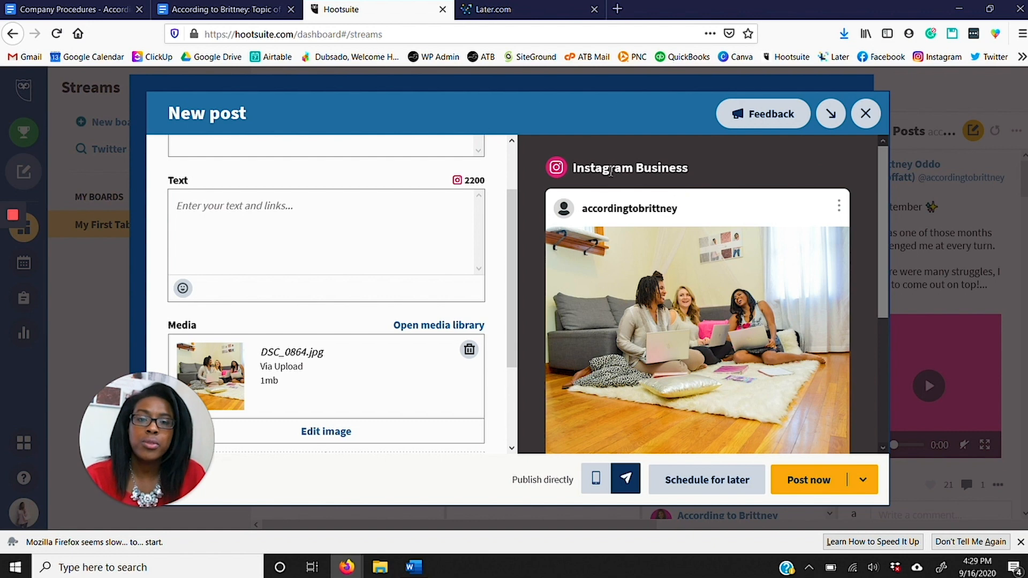
{"action": "scroll", "coordinate": [659, 206], "scroll_direction": "down", "scroll_amount": 5}
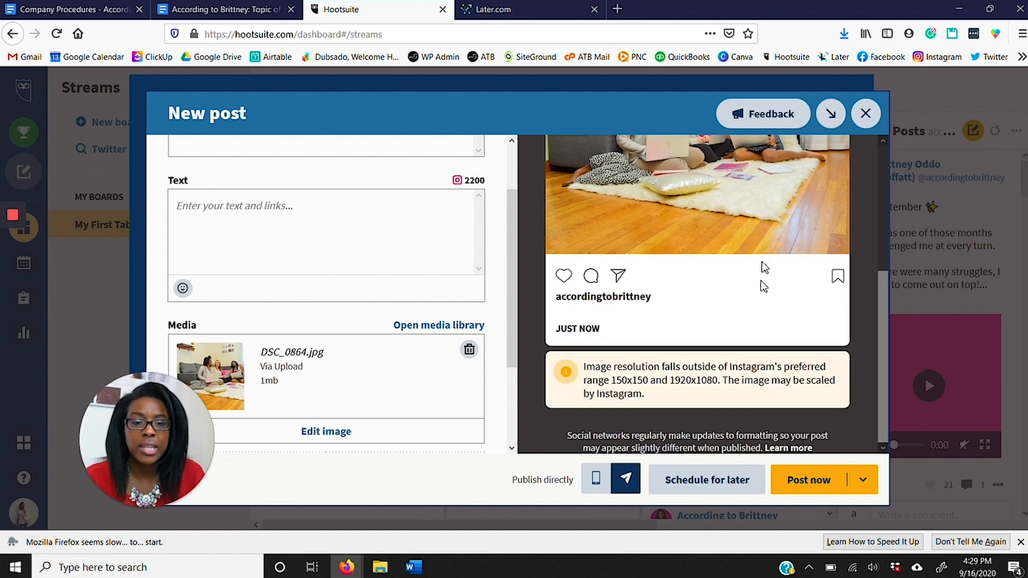
{"action": "scroll", "coordinate": [716, 398], "scroll_direction": "up", "scroll_amount": 5}
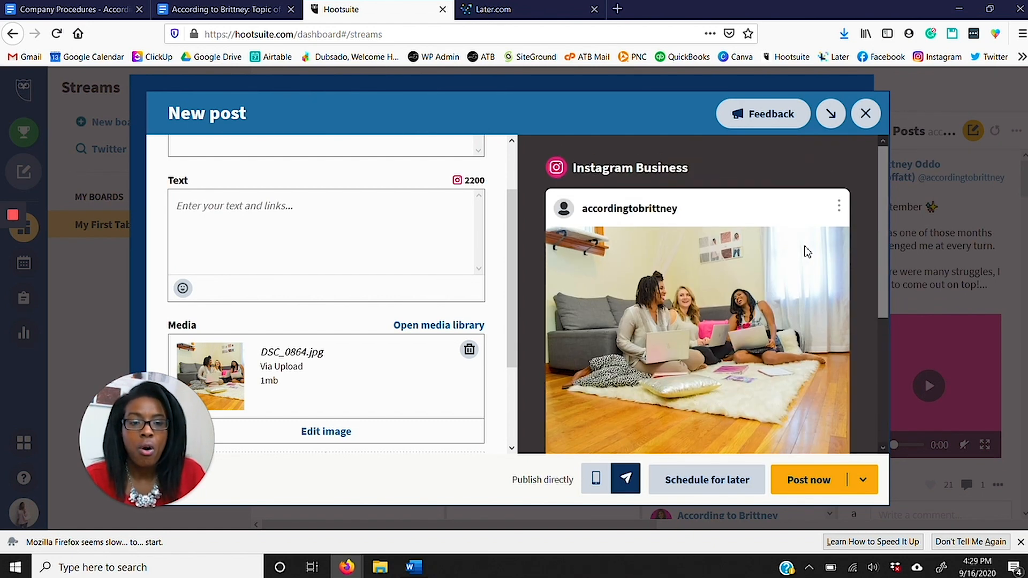
{"action": "scroll", "coordinate": [722, 296], "scroll_direction": "down", "scroll_amount": 4}
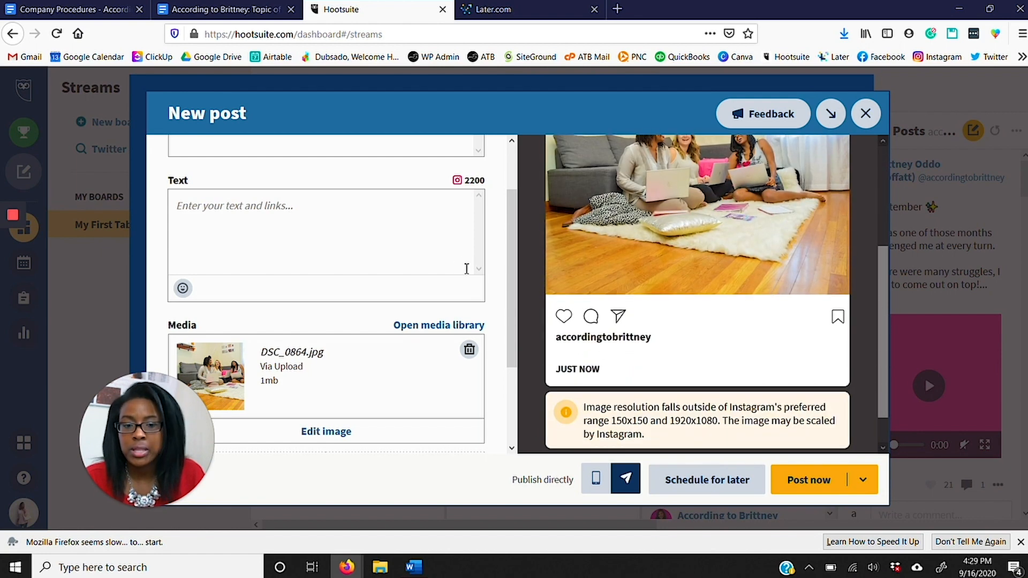
{"action": "scroll", "coordinate": [292, 232], "scroll_direction": "up", "scroll_amount": 3}
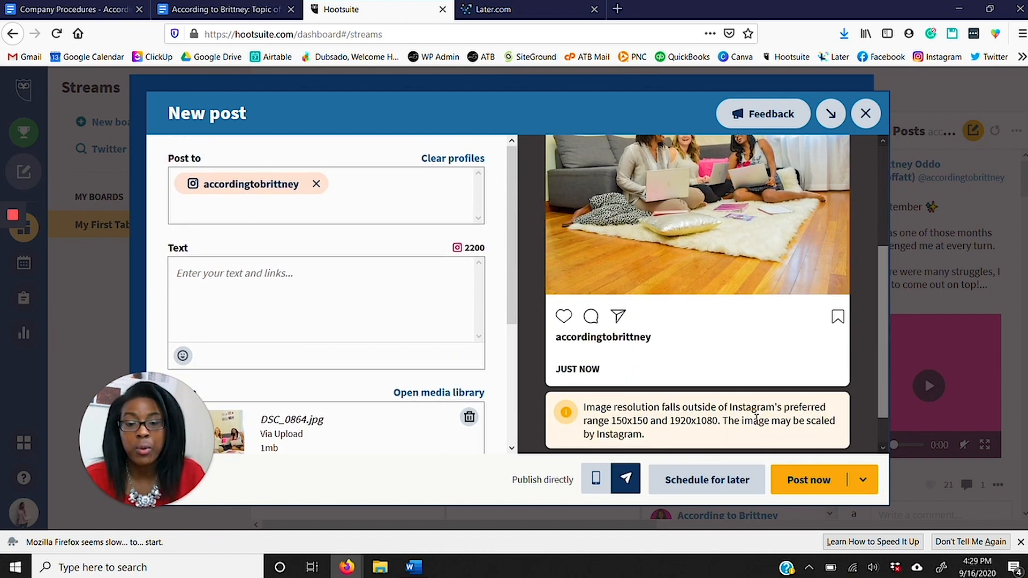
{"action": "scroll", "coordinate": [714, 414], "scroll_direction": "down", "scroll_amount": 1}
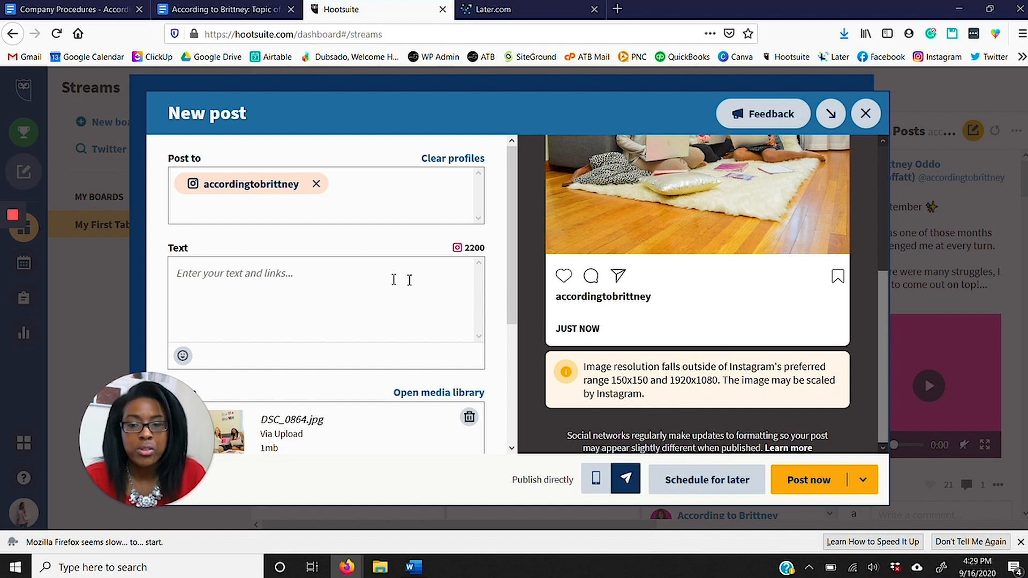
- Paste the copied caption into the new post's text
{"action": "left_click", "coordinate": [245, 282]}
{"action": "right_click", "coordinate": [233, 276]}
{"action": "left_click", "coordinate": [285, 324]}
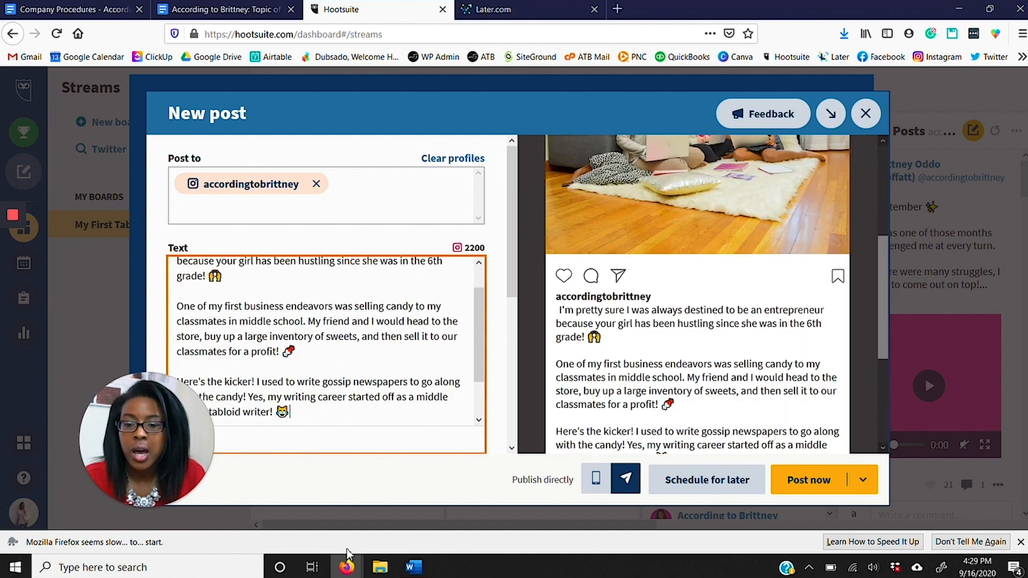
- Copy all hashtags of the 9/21/2020 post from the Airtable content calendar and return to the Hootsuite post
{"action": "mouse_move", "coordinate": [347, 567]}
{"action": "left_click", "coordinate": [562, 466]}
{"action": "double_click", "coordinate": [683, 244]}
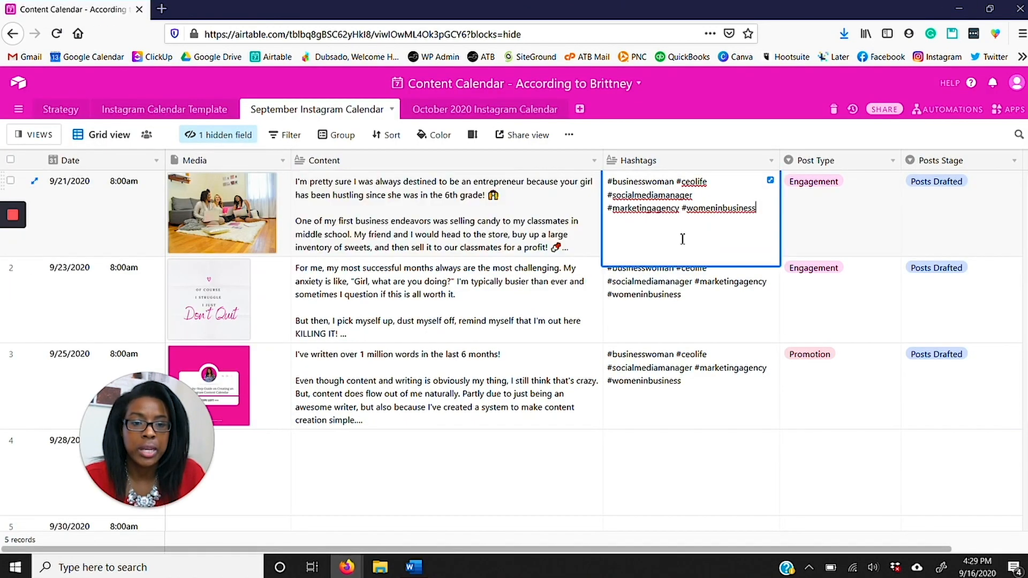
{"action": "key", "text": "ctrl+a"}
{"action": "right_click", "coordinate": [644, 185]}
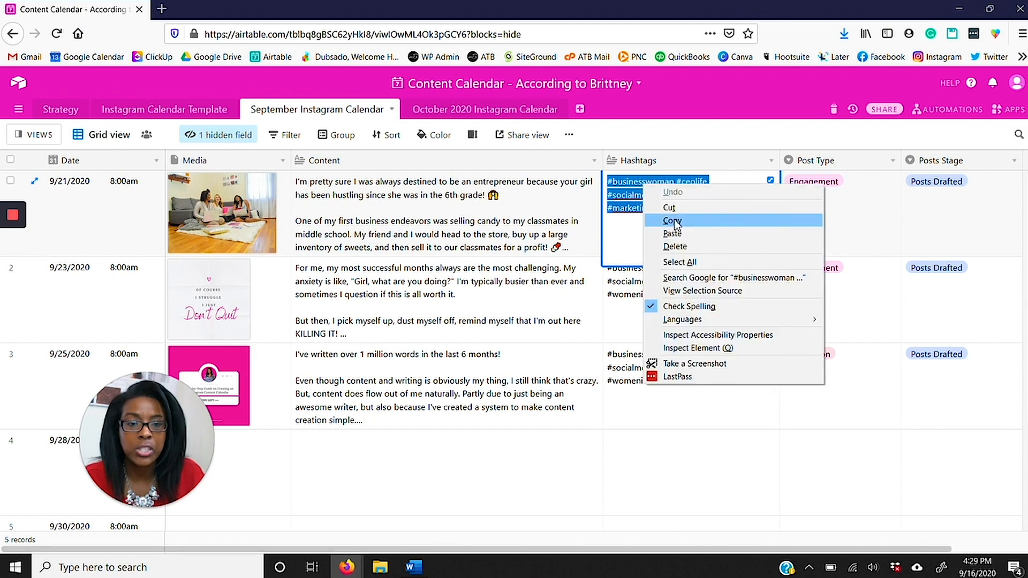
{"action": "left_click", "coordinate": [669, 228]}
{"action": "left_click", "coordinate": [945, 7]}
- Paste the copied hashtags below the end of the caption, separated from it by a blank line, and review the post
{"action": "scroll", "coordinate": [452, 305], "scroll_direction": "down", "scroll_amount": 3}
{"action": "scroll", "coordinate": [452, 305], "scroll_direction": "down", "scroll_amount": 3}
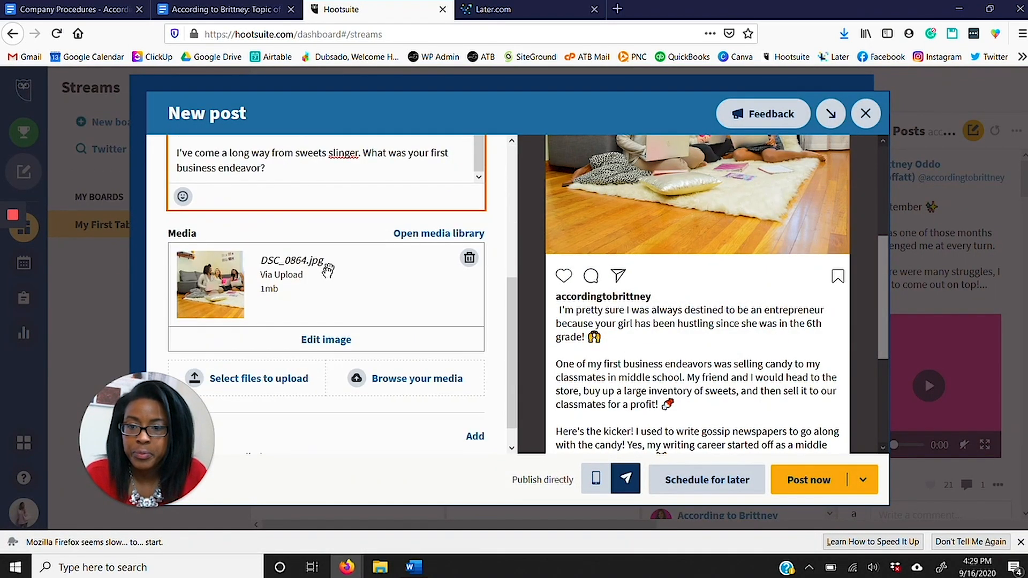
{"action": "scroll", "coordinate": [326, 268], "scroll_direction": "up", "scroll_amount": 1}
{"action": "left_click", "coordinate": [282, 256]}
{"action": "key", "text": "Return"}
{"action": "key", "text": "Return"}
{"action": "key", "text": "ctrl+v"}
{"action": "scroll", "coordinate": [345, 280], "scroll_direction": "down", "scroll_amount": 2}
{"action": "scroll", "coordinate": [625, 311], "scroll_direction": "down", "scroll_amount": 6}
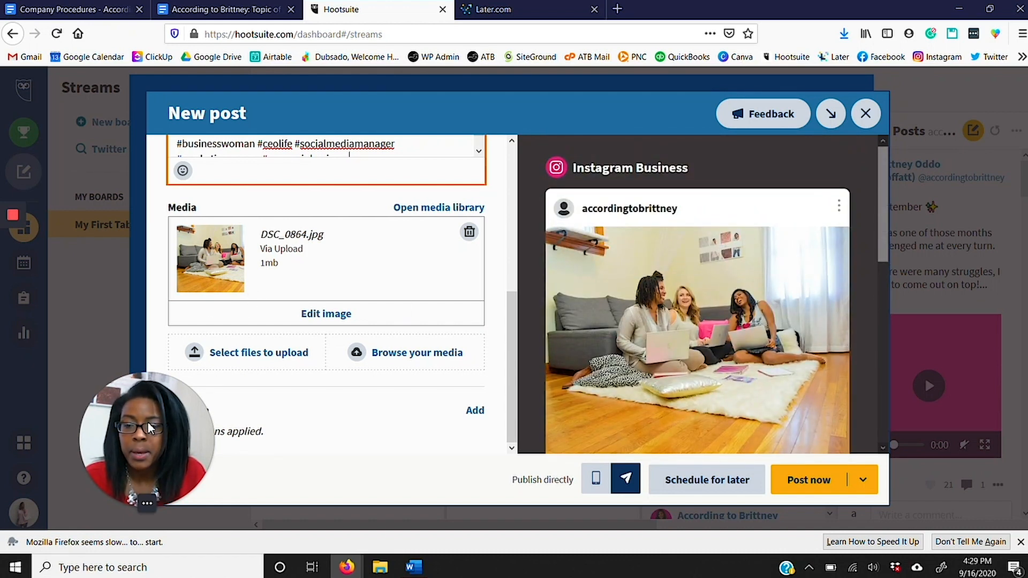
{"action": "scroll", "coordinate": [284, 299], "scroll_direction": "up", "scroll_amount": 2}
{"action": "scroll", "coordinate": [285, 298], "scroll_direction": "up", "scroll_amount": 2}
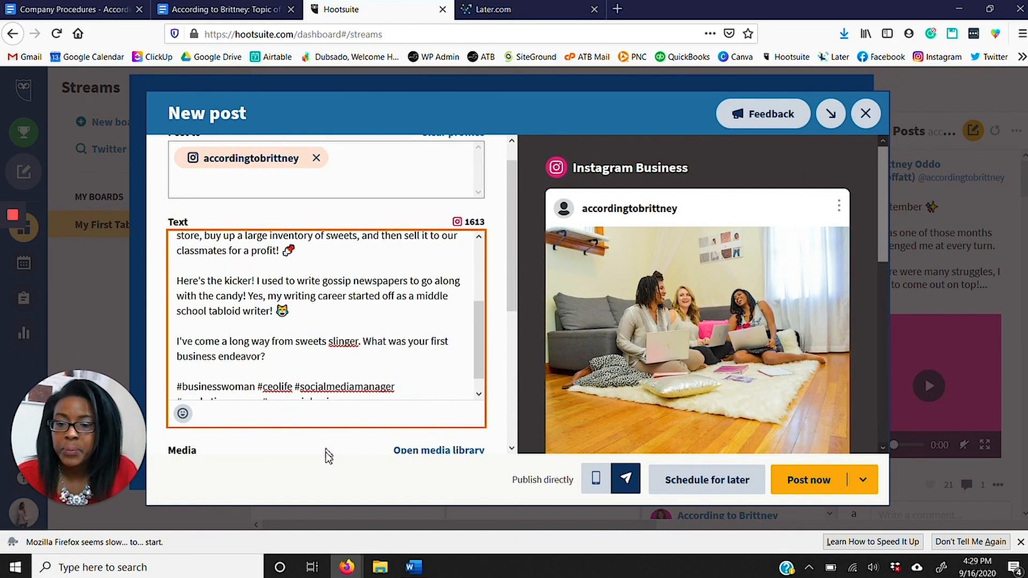
- Check the first post's planned date and time in the Airtable content calendar, and return to Hootsuite
{"action": "mouse_move", "coordinate": [347, 567]}
{"action": "left_click", "coordinate": [415, 537]}
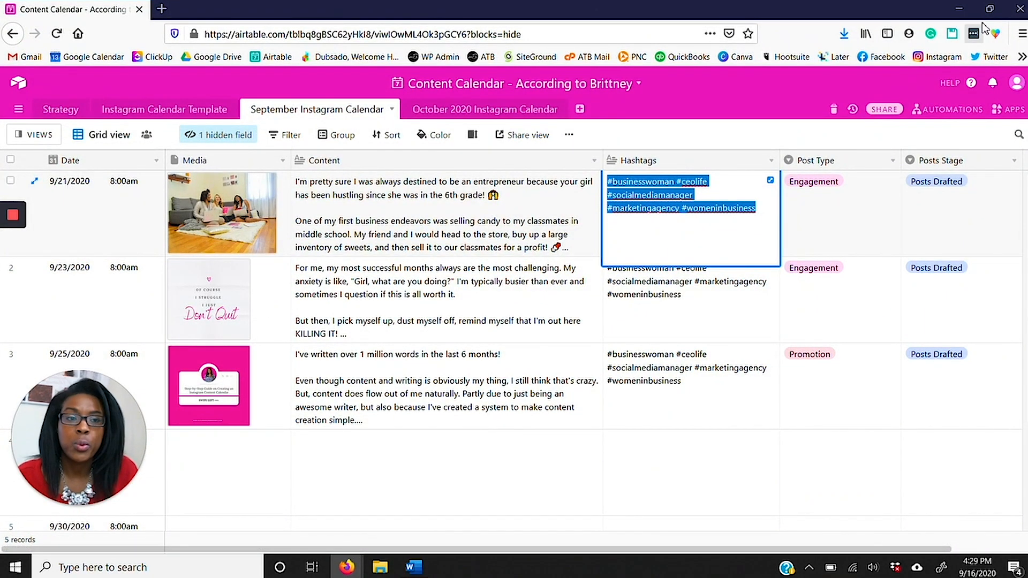
{"action": "left_click", "coordinate": [967, 12]}
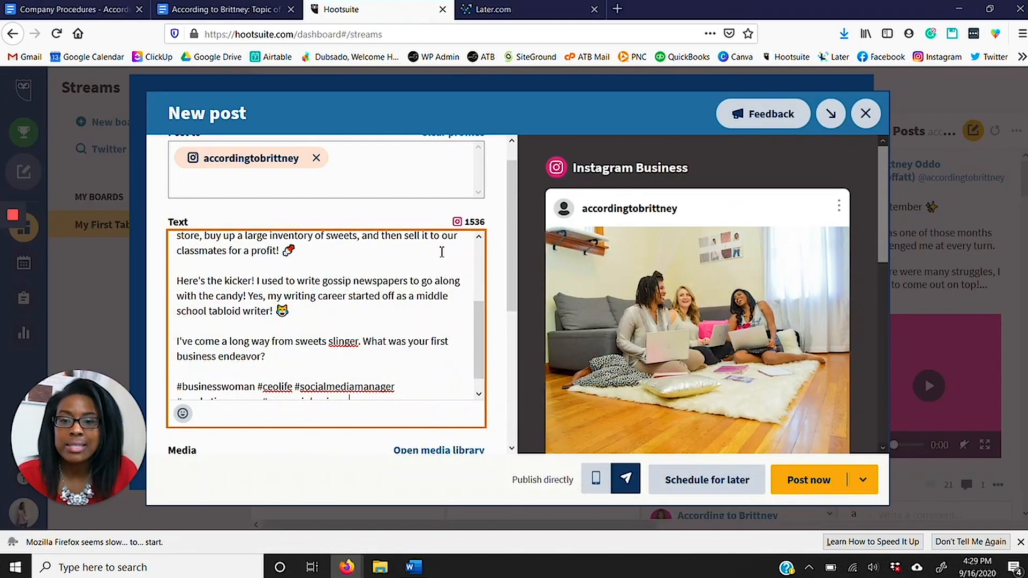
- Schedule the post for Monday, September 21, 2020 at 8:00 AM
{"action": "left_click", "coordinate": [708, 481]}
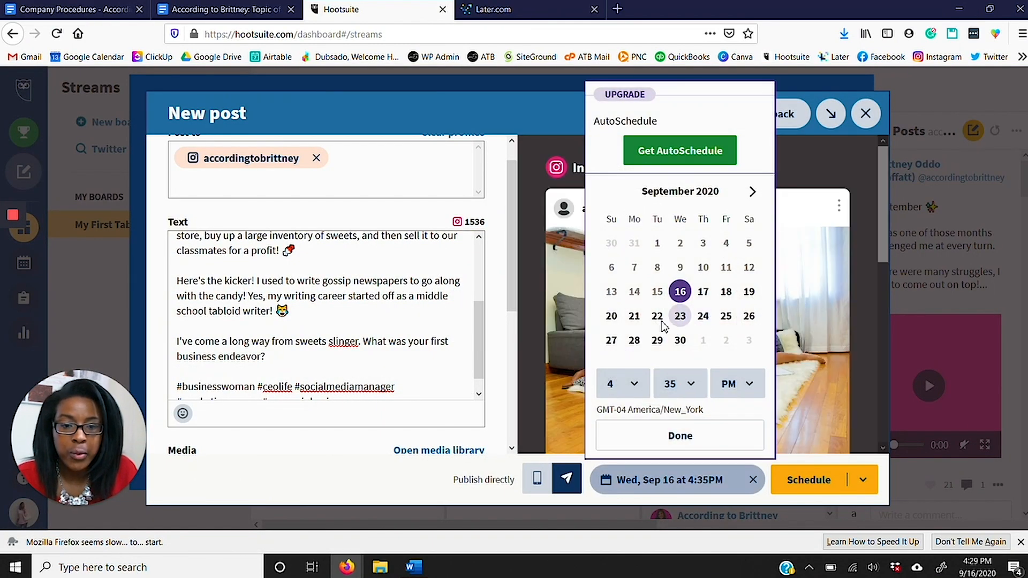
{"action": "left_click", "coordinate": [634, 315]}
{"action": "left_click", "coordinate": [646, 392]}
{"action": "scroll", "coordinate": [624, 222], "scroll_direction": "down", "scroll_amount": 1}
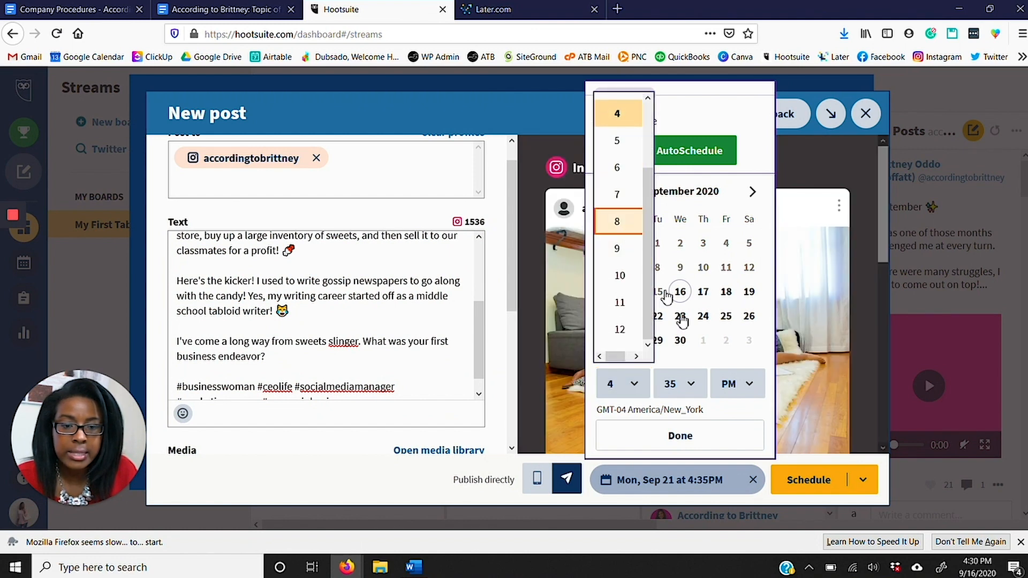
{"action": "left_click", "coordinate": [620, 220]}
{"action": "left_click", "coordinate": [695, 397]}
{"action": "left_click", "coordinate": [680, 111]}
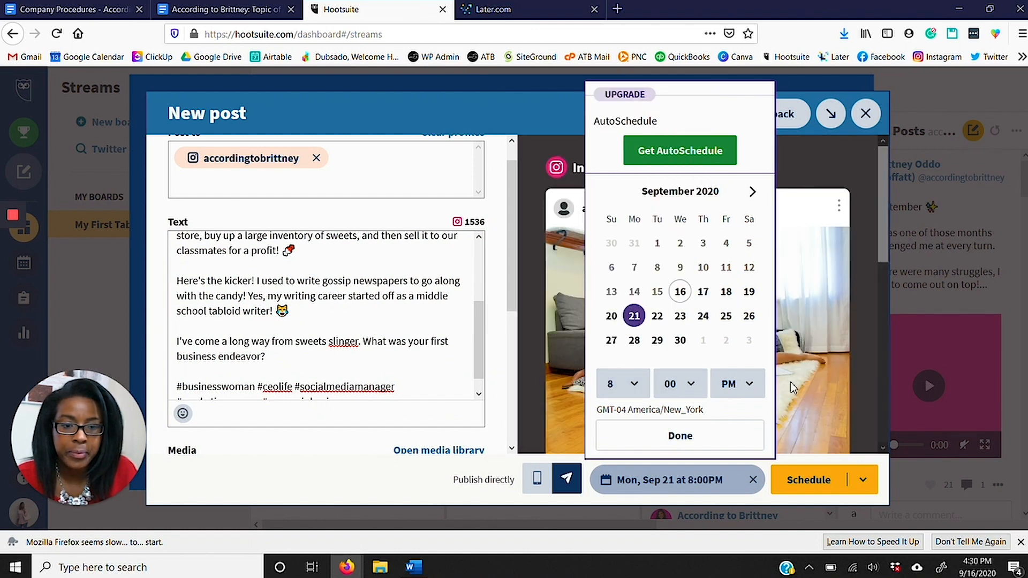
{"action": "left_click", "coordinate": [741, 391]}
{"action": "left_click", "coordinate": [736, 315]}
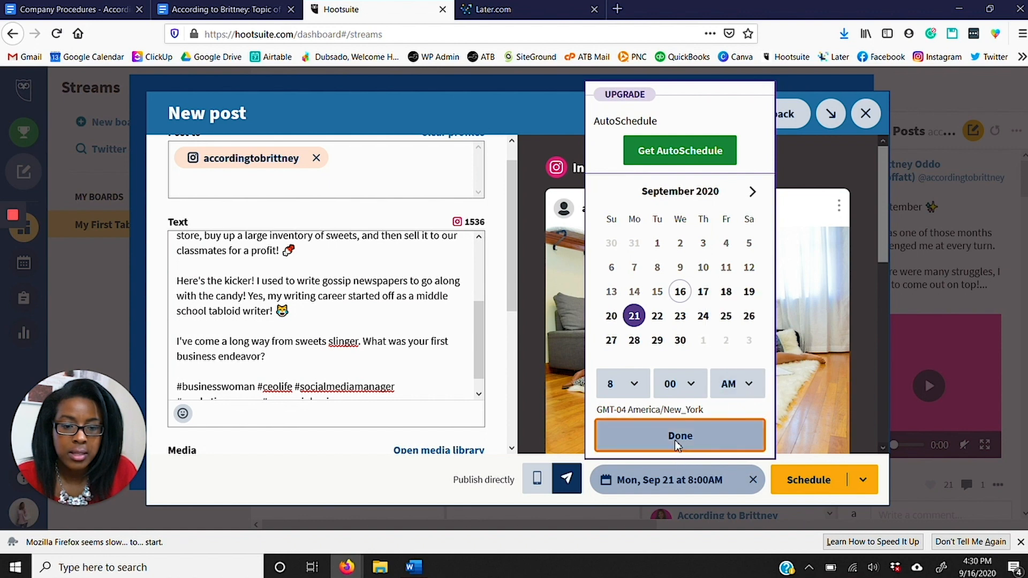
{"action": "left_click", "coordinate": [688, 436]}
{"action": "scroll", "coordinate": [677, 400], "scroll_direction": "down", "scroll_amount": 3}
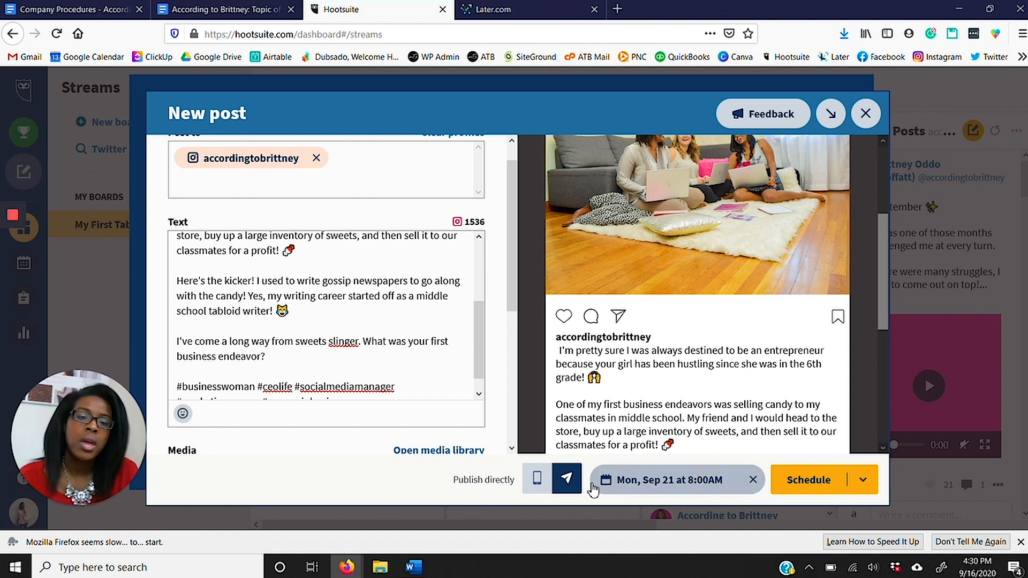
{"action": "left_click", "coordinate": [823, 485]}
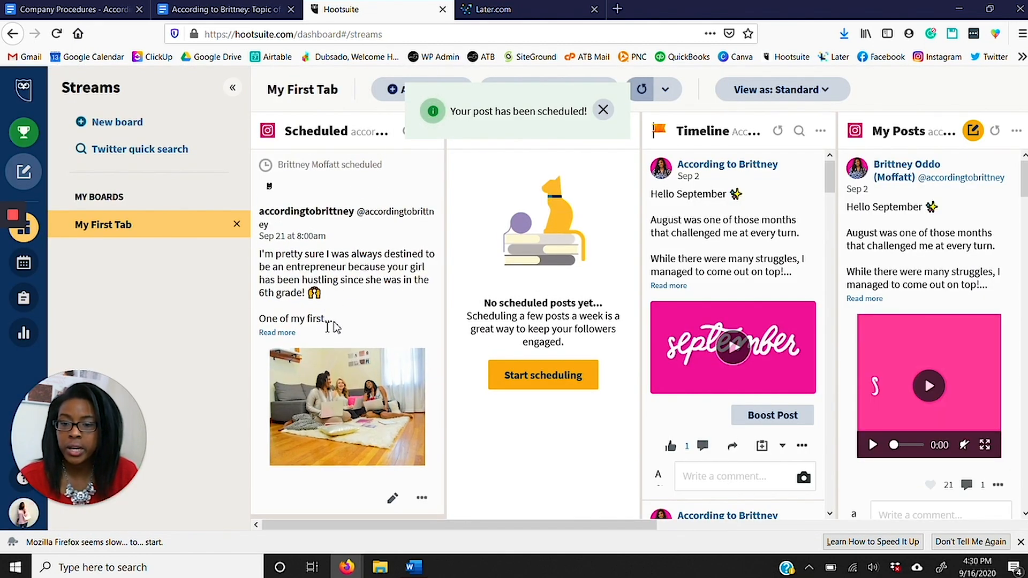
- Expand the newly scheduled post in the Instagram Scheduled stream and read through its full caption, hashtags and image
{"action": "left_click", "coordinate": [277, 333]}
{"action": "scroll", "coordinate": [300, 321], "scroll_direction": "down", "scroll_amount": 5}
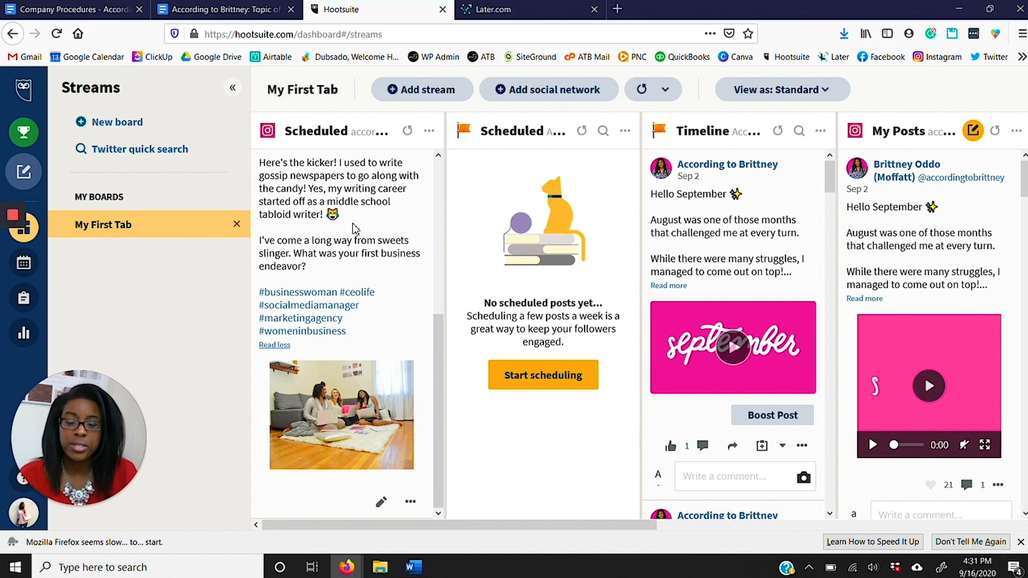
{"action": "scroll", "coordinate": [340, 276], "scroll_direction": "up", "scroll_amount": 1}
{"action": "scroll", "coordinate": [340, 276], "scroll_direction": "up", "scroll_amount": 4}
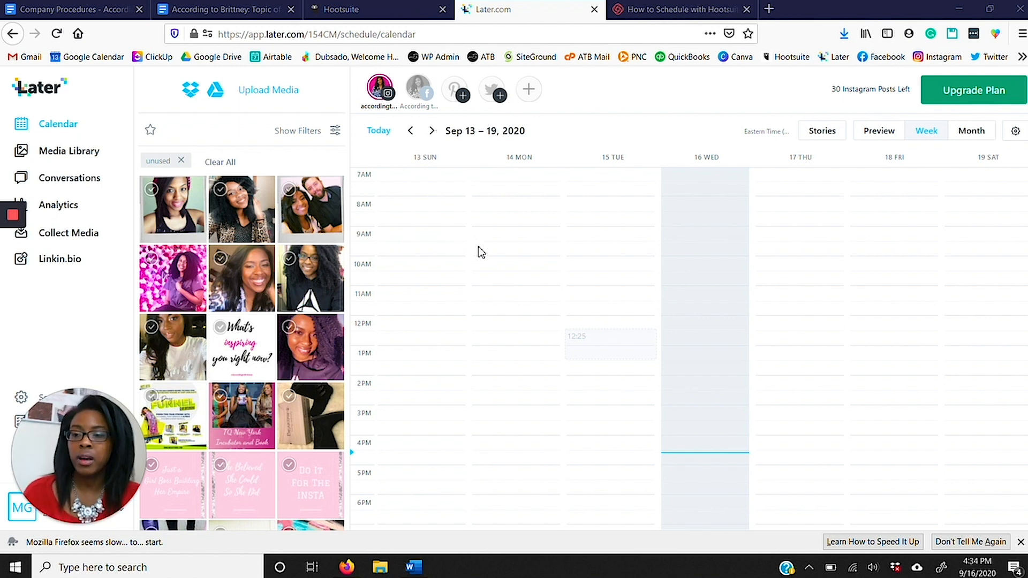
- Look through the unused media shown beside the weekly calendar in Later
{"action": "scroll", "coordinate": [330, 331], "scroll_direction": "down", "scroll_amount": 4}
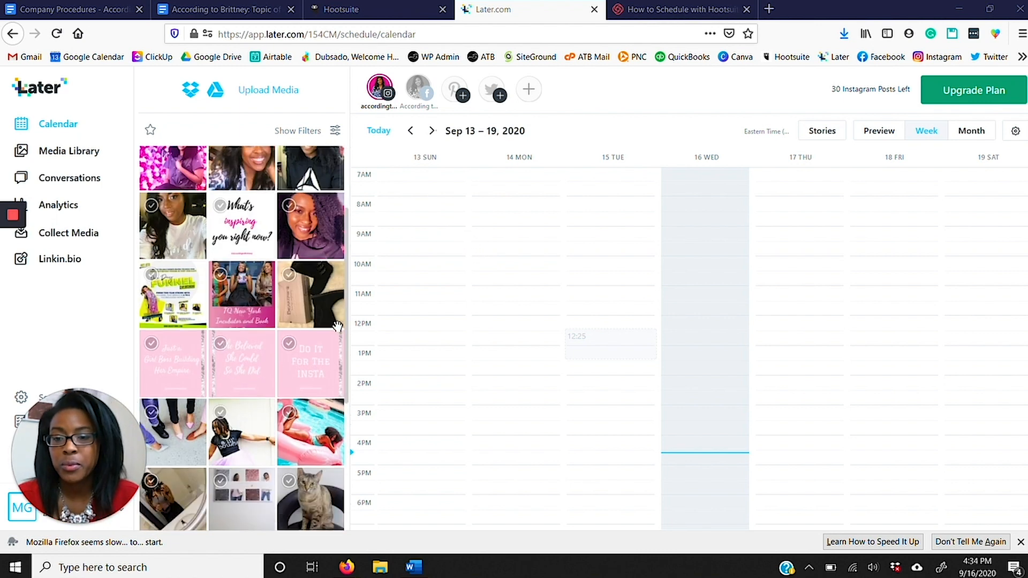
{"action": "scroll", "coordinate": [330, 332], "scroll_direction": "up", "scroll_amount": 4}
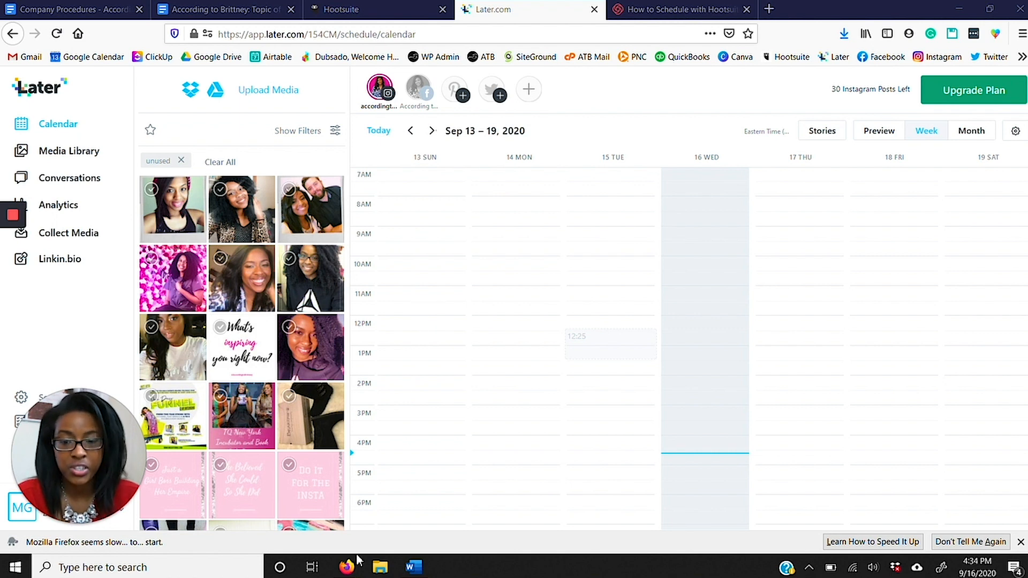
- Check the caption of the 9/23/2020 post in the Airtable content calendar, and return to Later
{"action": "mouse_move", "coordinate": [351, 567]}
{"action": "left_click", "coordinate": [381, 517]}
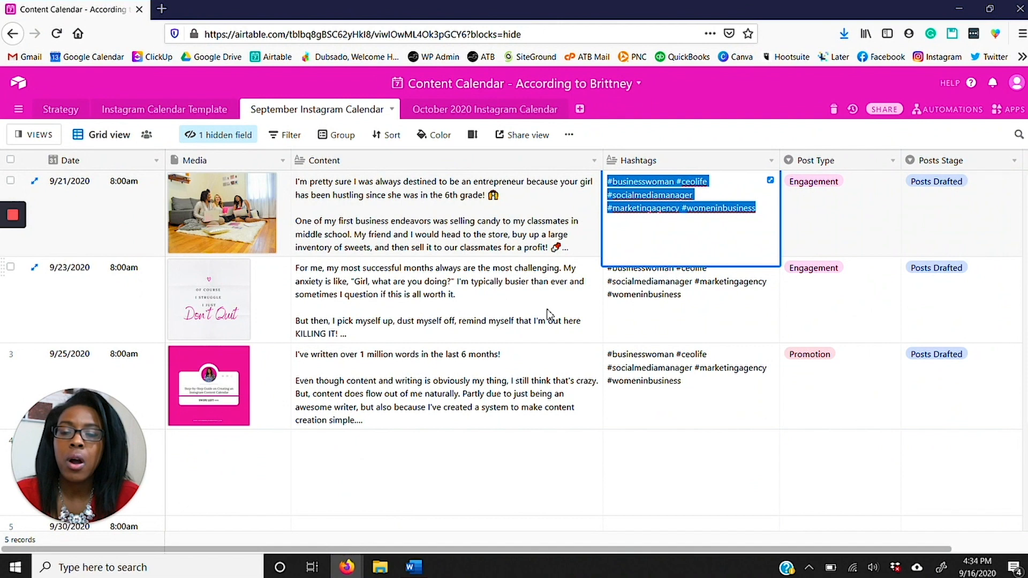
{"action": "left_click", "coordinate": [373, 322]}
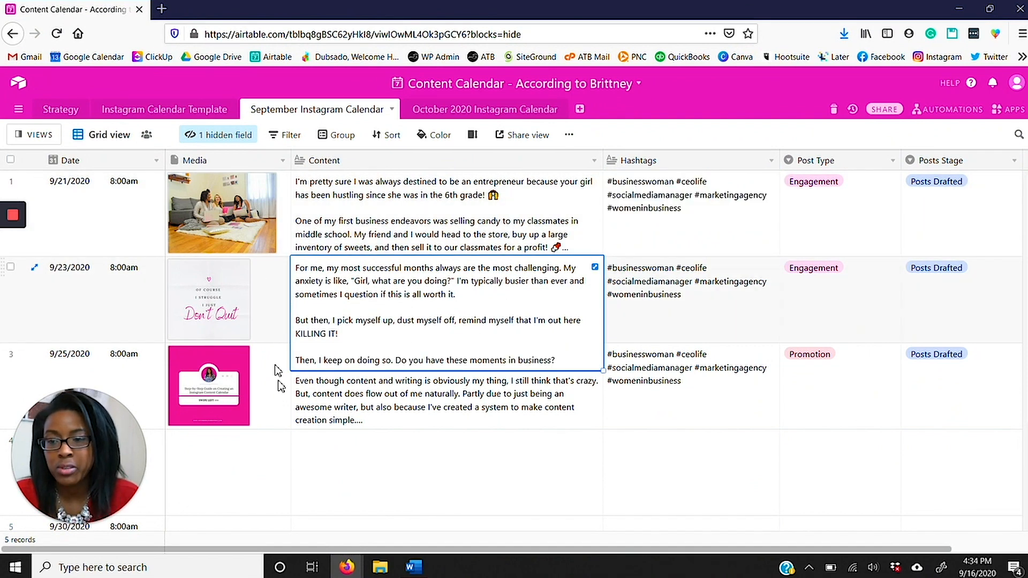
{"action": "mouse_move", "coordinate": [346, 568]}
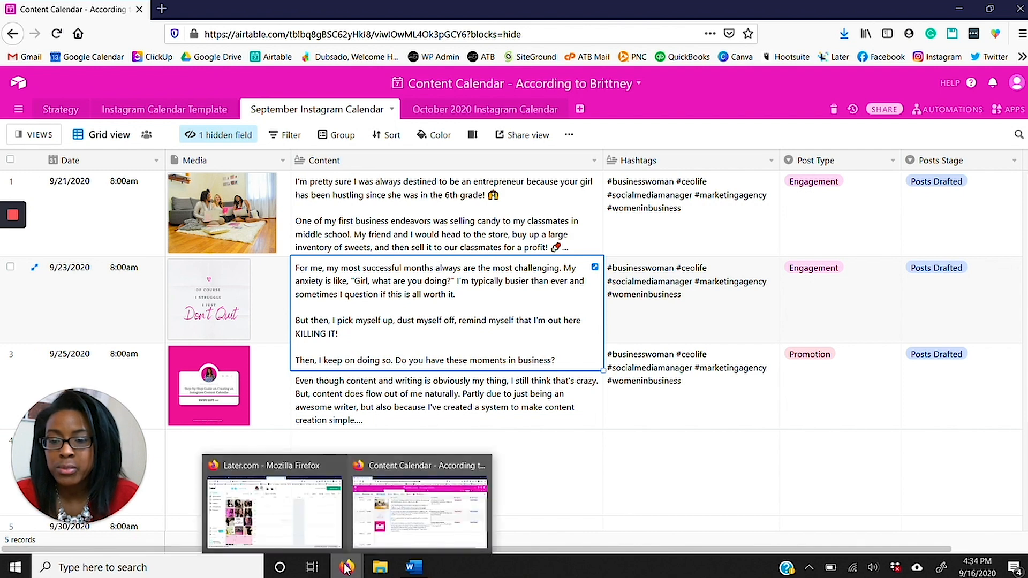
{"action": "left_click", "coordinate": [274, 511]}
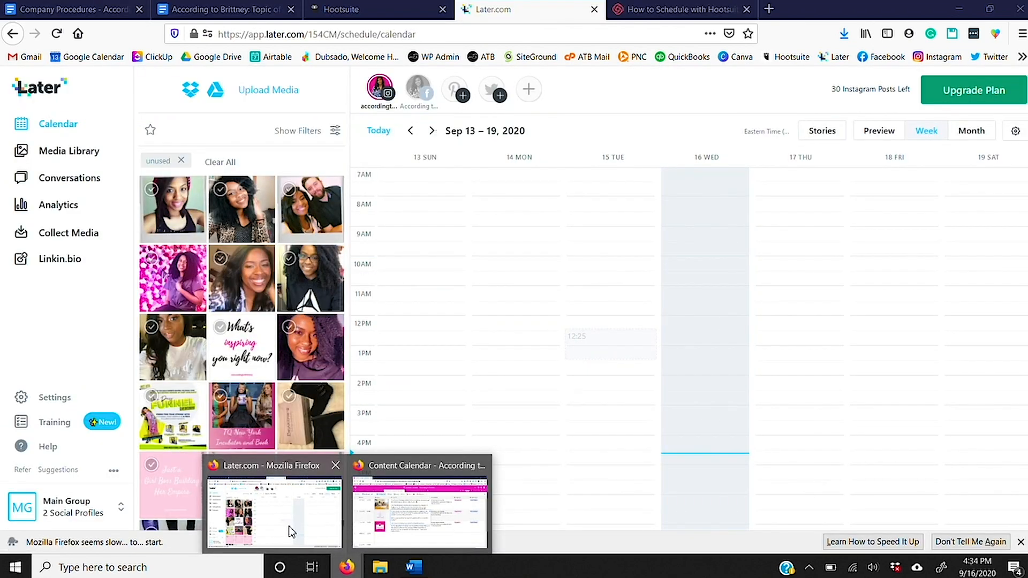
- Start a media upload and open the company's Marketing > Content > Social Media > Graphics folder
{"action": "left_click", "coordinate": [288, 95]}
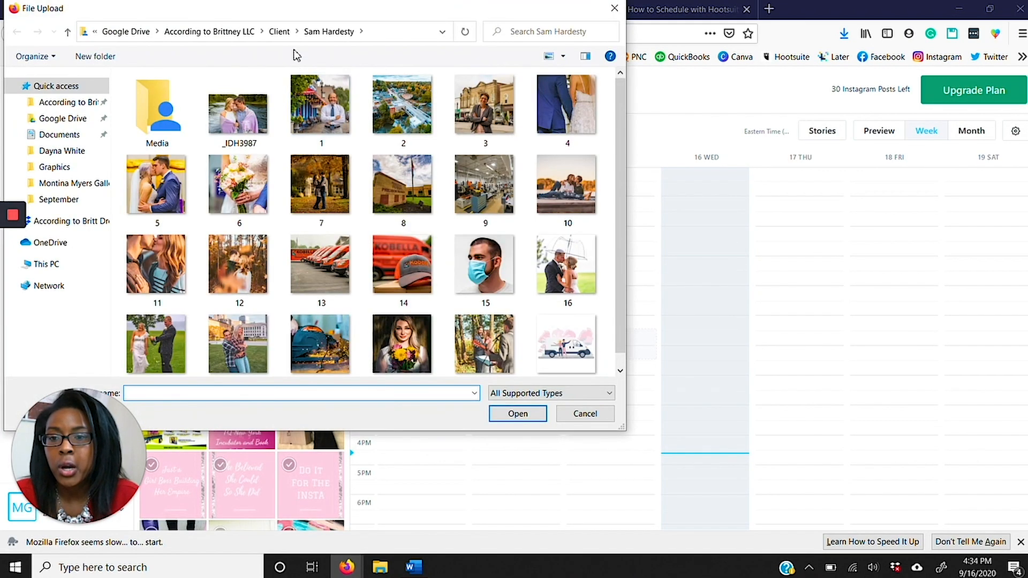
{"action": "left_click", "coordinate": [69, 103]}
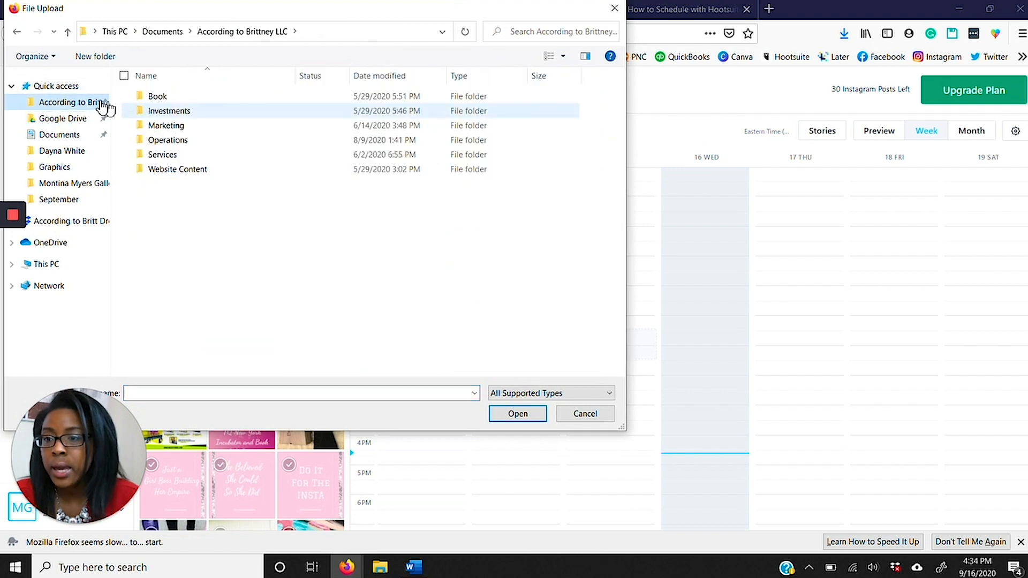
{"action": "double_click", "coordinate": [184, 126]}
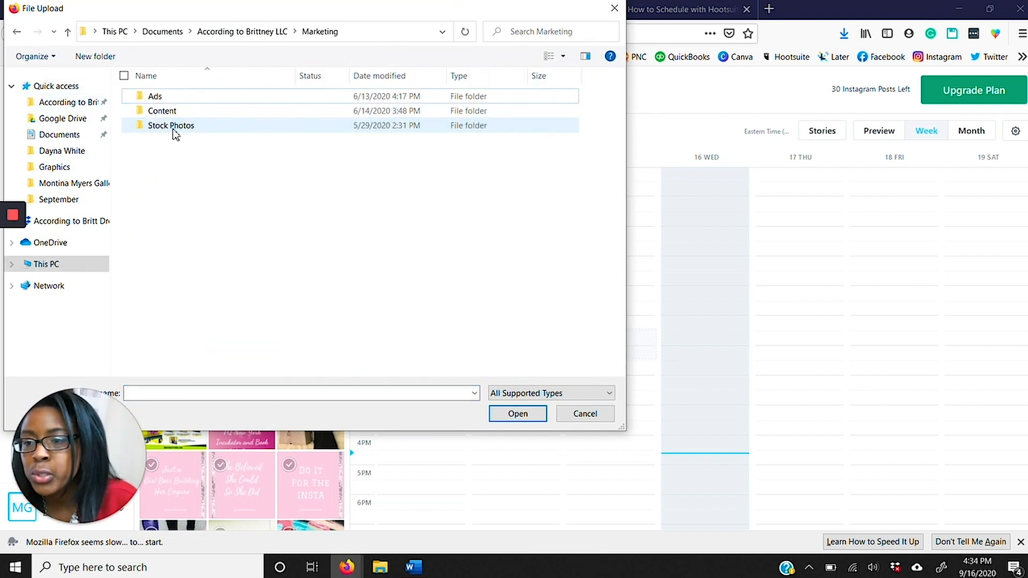
{"action": "double_click", "coordinate": [167, 110]}
{"action": "double_click", "coordinate": [169, 128]}
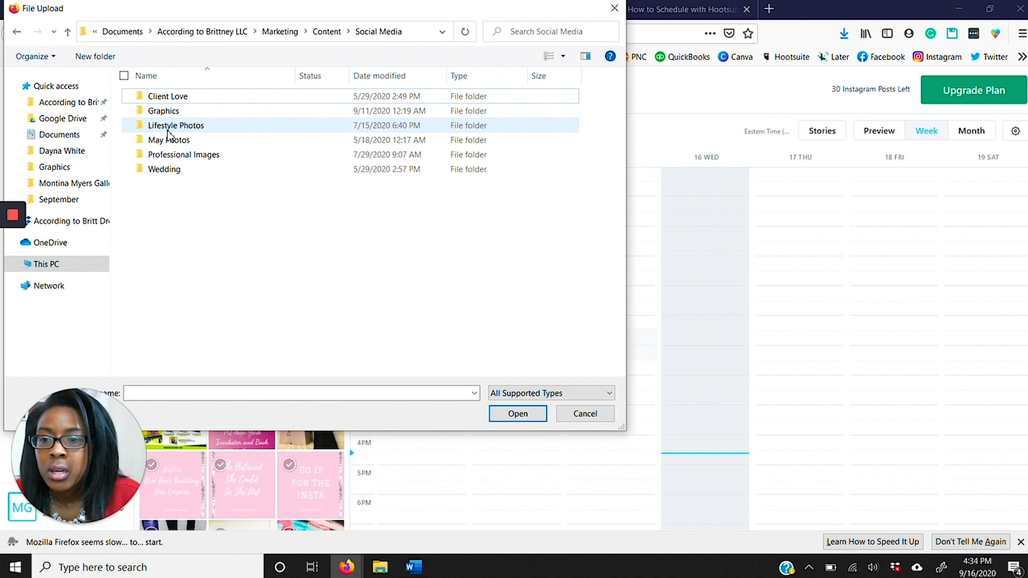
{"action": "double_click", "coordinate": [164, 111]}
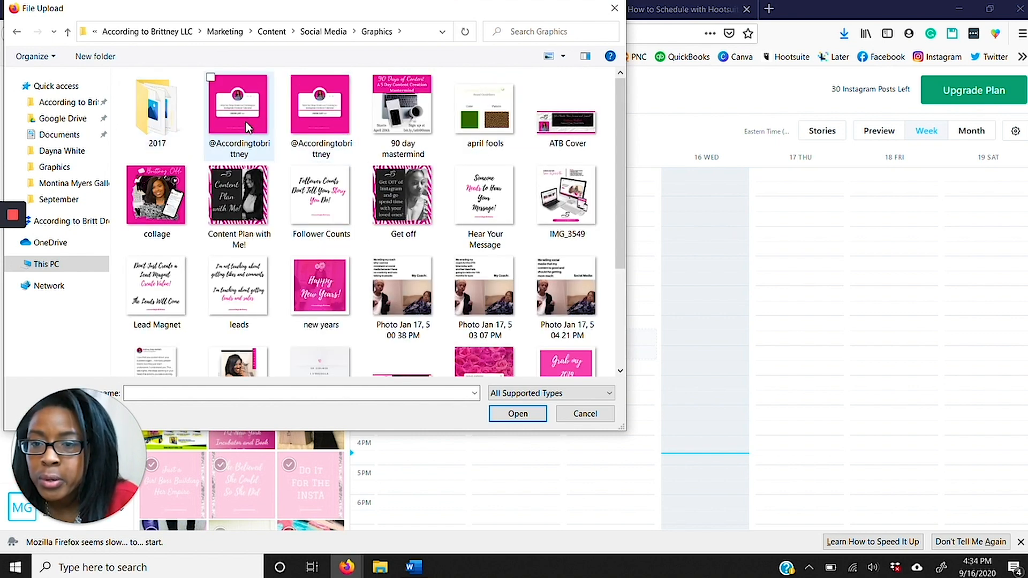
- Upload the first pink content calendar graphic together with "Pink Minimalist Kindness Quote Instagram Post", and dismiss the resulting notice
{"action": "left_click", "coordinate": [214, 84]}
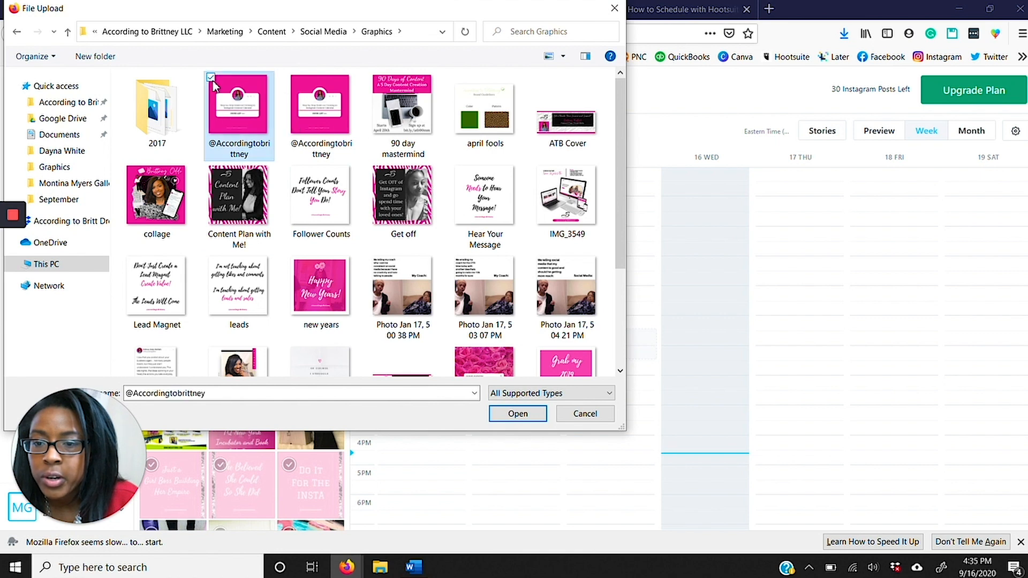
{"action": "scroll", "coordinate": [532, 233], "scroll_direction": "down", "scroll_amount": 3}
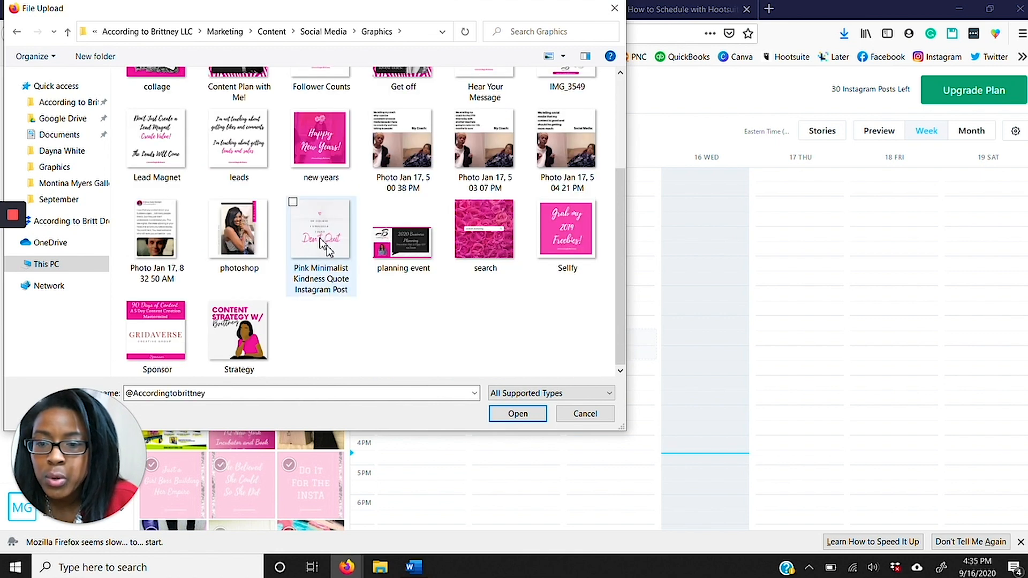
{"action": "left_click", "coordinate": [293, 202]}
{"action": "left_click", "coordinate": [530, 414]}
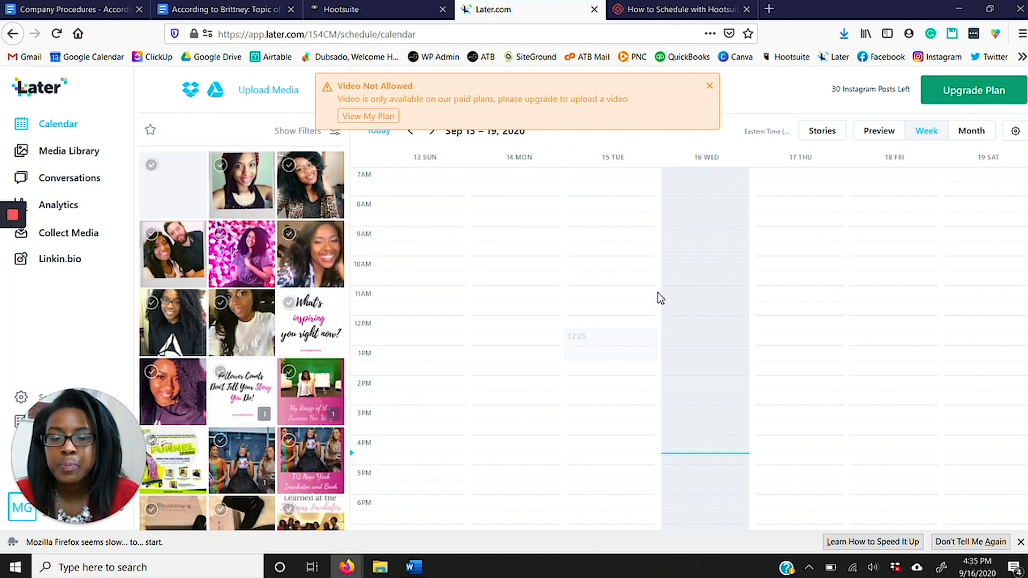
{"action": "left_click", "coordinate": [710, 85]}
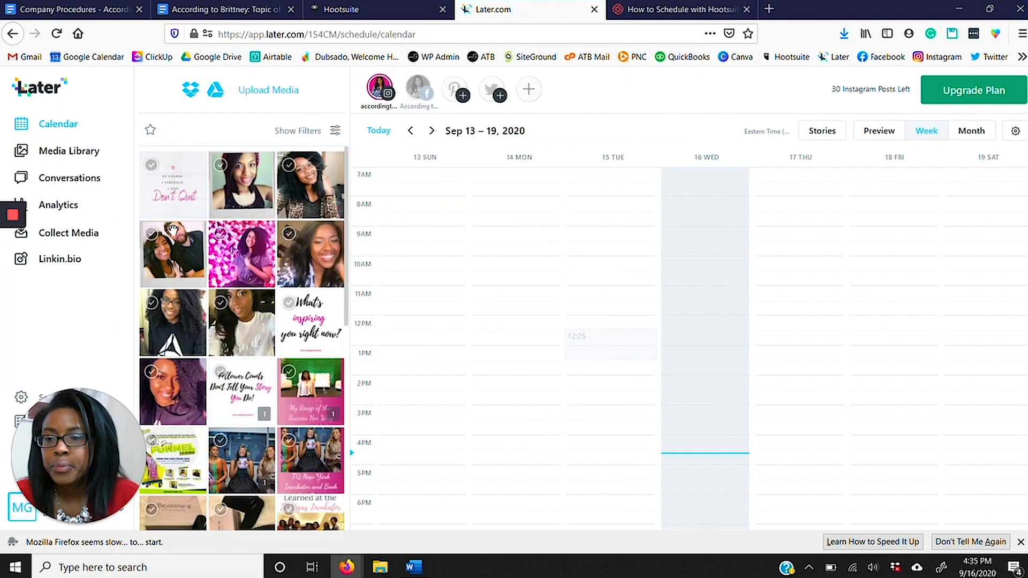
- Upload the second pink content calendar graphic from the Graphics folder to the media library
{"action": "scroll", "coordinate": [241, 277], "scroll_direction": "up", "scroll_amount": 2}
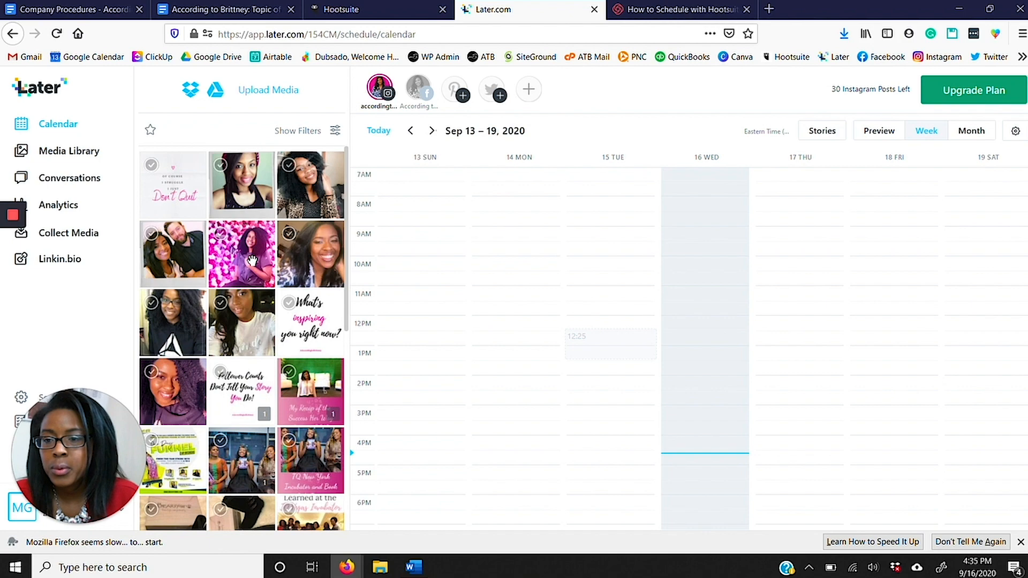
{"action": "left_click", "coordinate": [280, 92]}
{"action": "left_click", "coordinate": [320, 107]}
{"action": "left_click", "coordinate": [518, 414]}
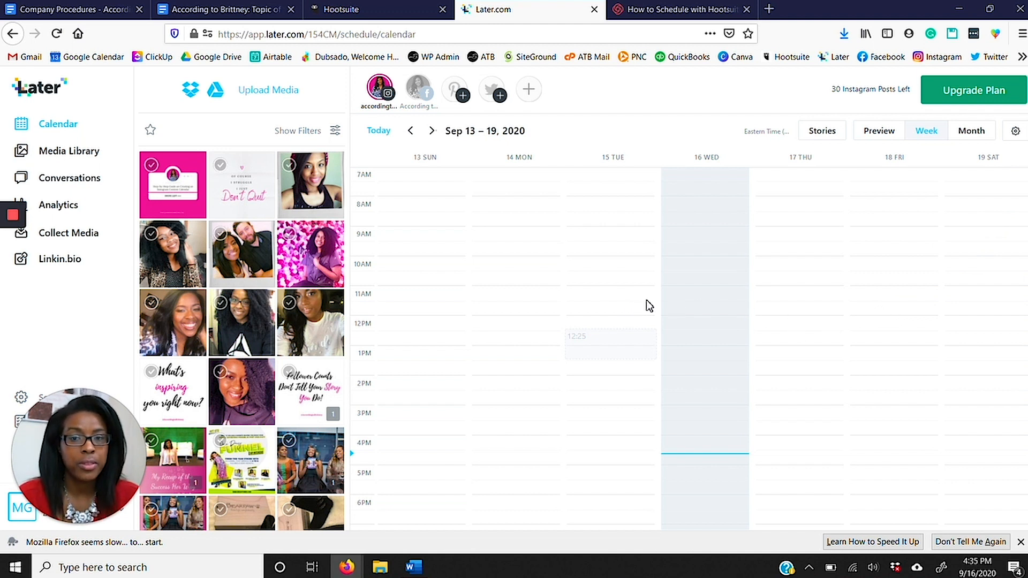
- Look at the schedule by month, by week, and as the Instagram feed preview
{"action": "left_click", "coordinate": [971, 134]}
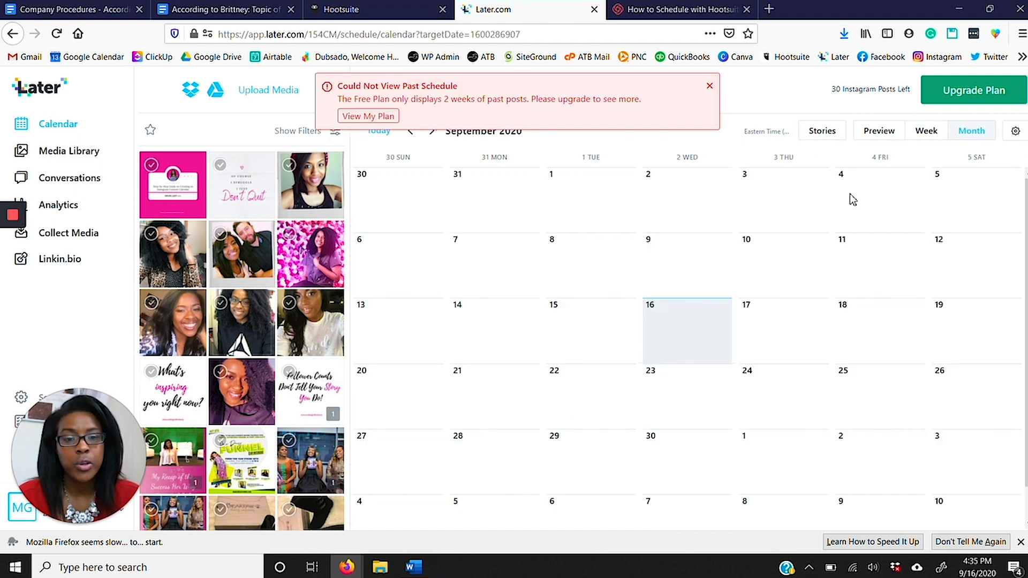
{"action": "left_click", "coordinate": [709, 86]}
{"action": "left_click", "coordinate": [932, 136]}
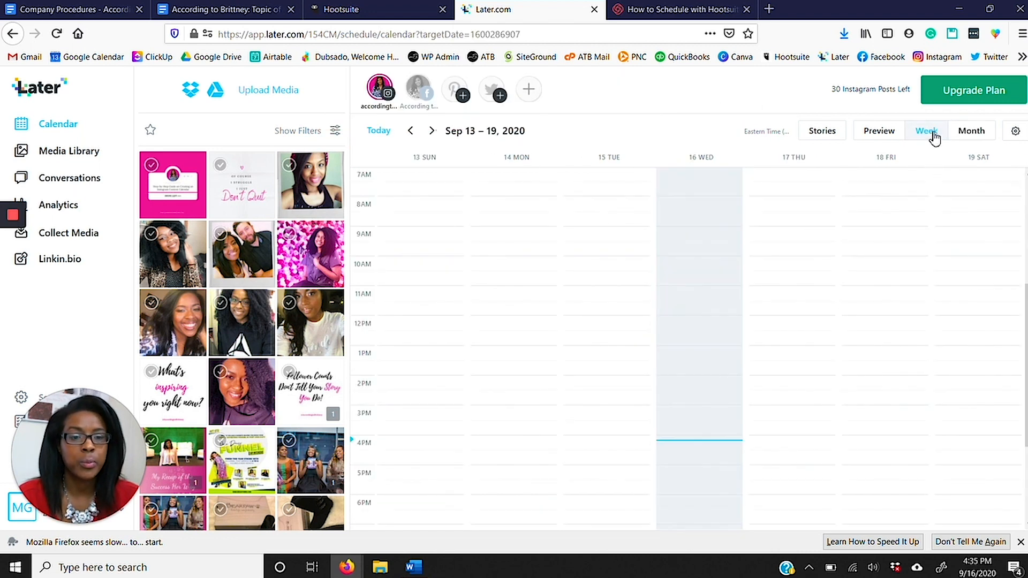
{"action": "left_click", "coordinate": [879, 134]}
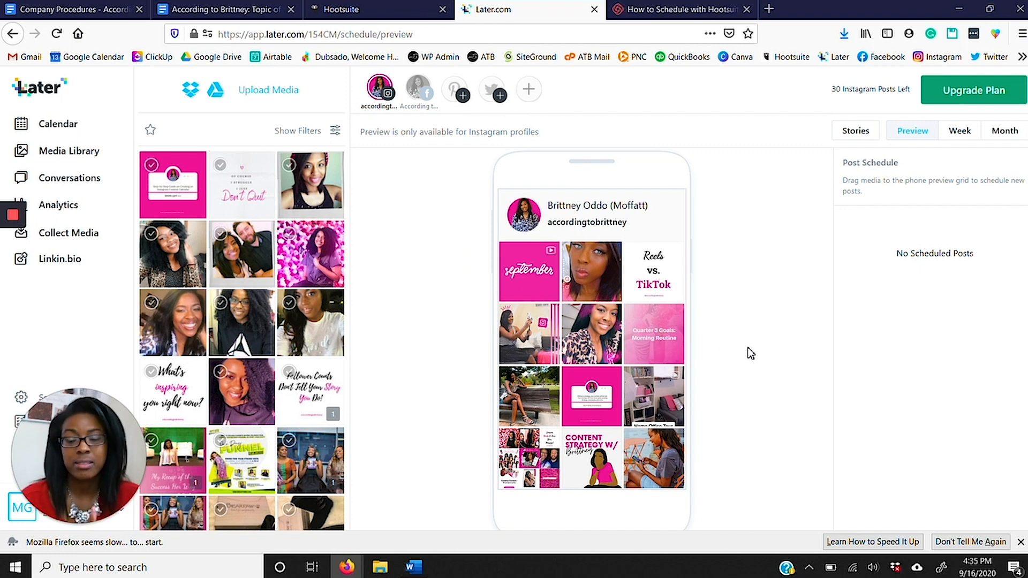
- Switch the schedule to the month view and dismiss both notices
{"action": "left_click", "coordinate": [1013, 132]}
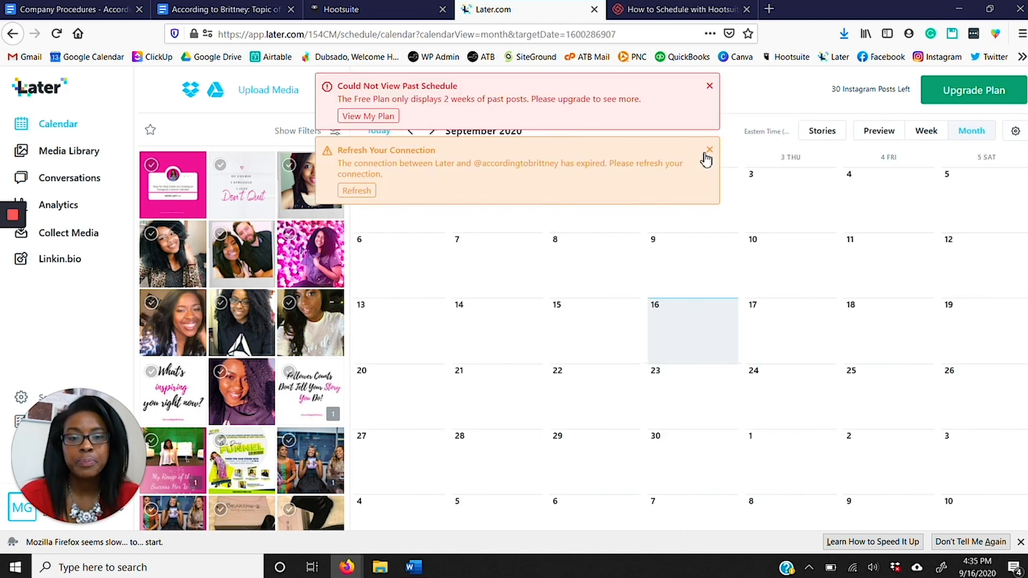
{"action": "left_click", "coordinate": [709, 155]}
{"action": "left_click", "coordinate": [710, 86]}
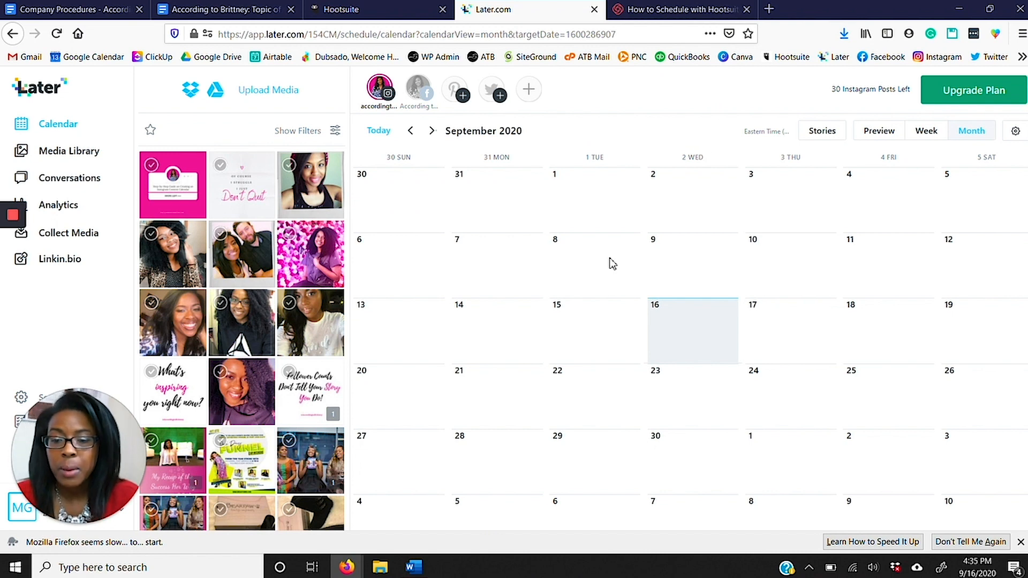
- Copy the full caption of the 9/23/2020 post from the Airtable content calendar, and return to Later
{"action": "mouse_move", "coordinate": [353, 571]}
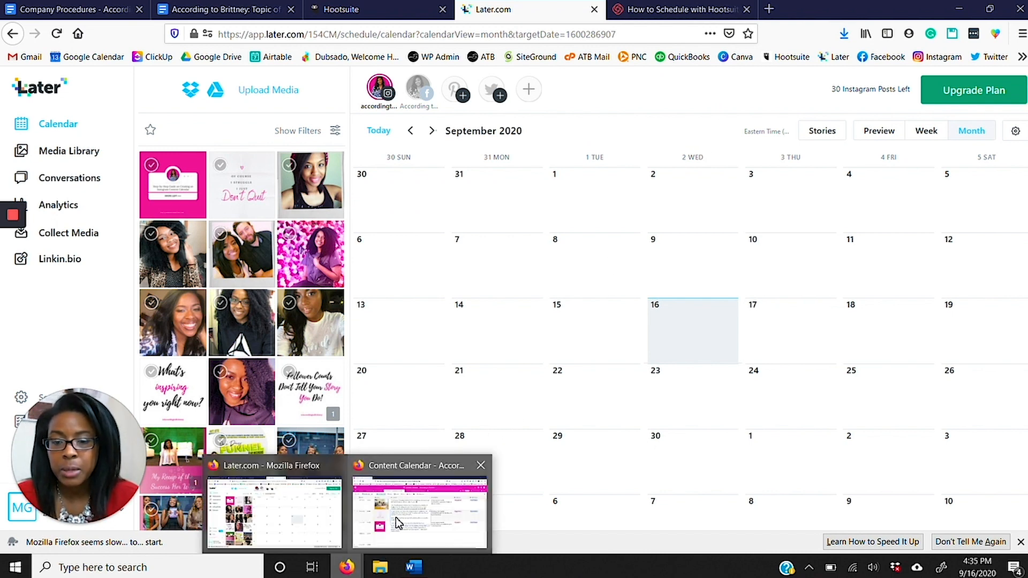
{"action": "left_click", "coordinate": [419, 512]}
{"action": "scroll", "coordinate": [452, 292], "scroll_direction": "down", "scroll_amount": 1}
{"action": "left_click", "coordinate": [345, 261]}
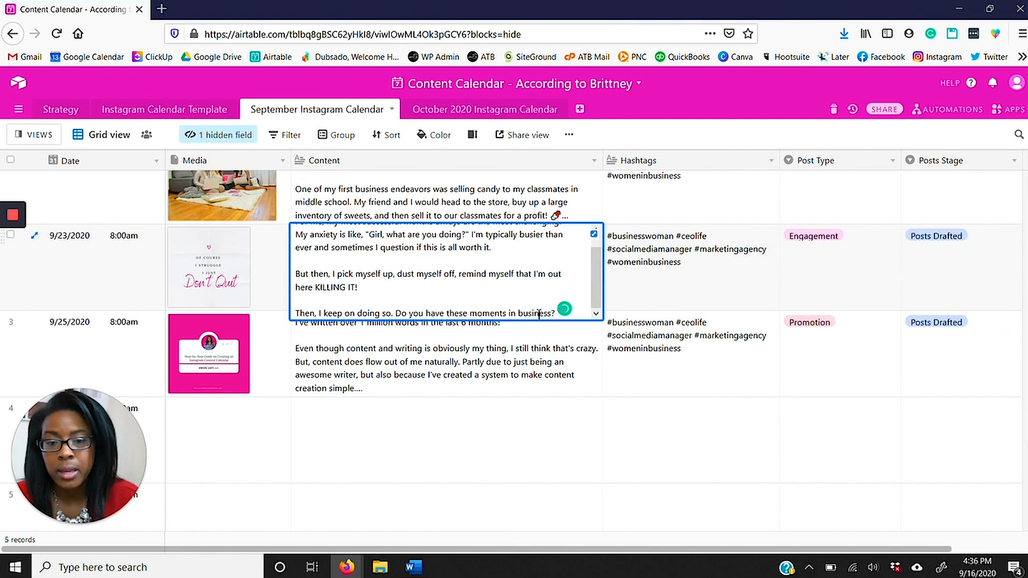
{"action": "left_click_drag", "start_coordinate": [484, 292], "coordinate": [300, 228]}
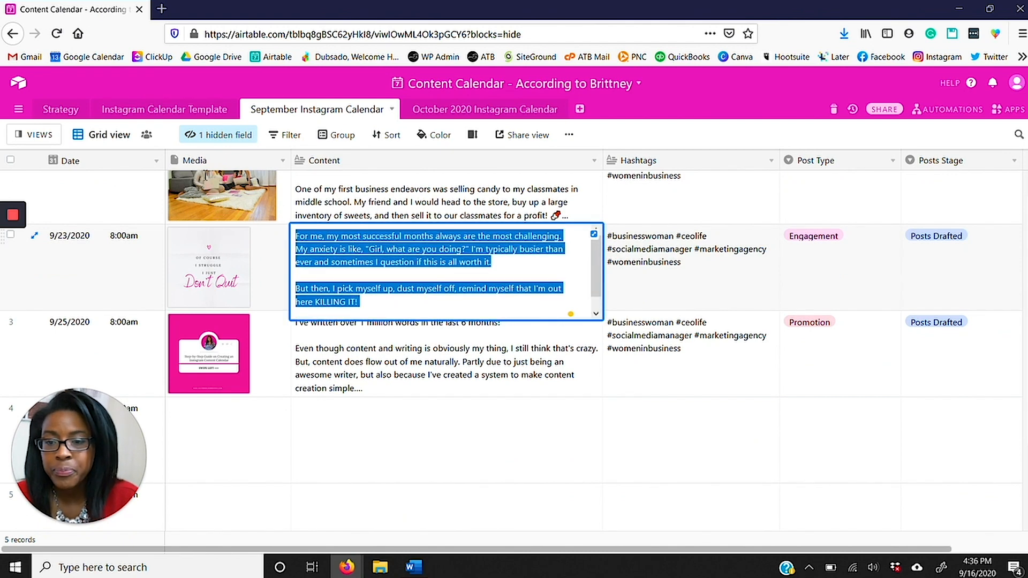
{"action": "right_click", "coordinate": [379, 236]}
{"action": "left_click", "coordinate": [407, 272]}
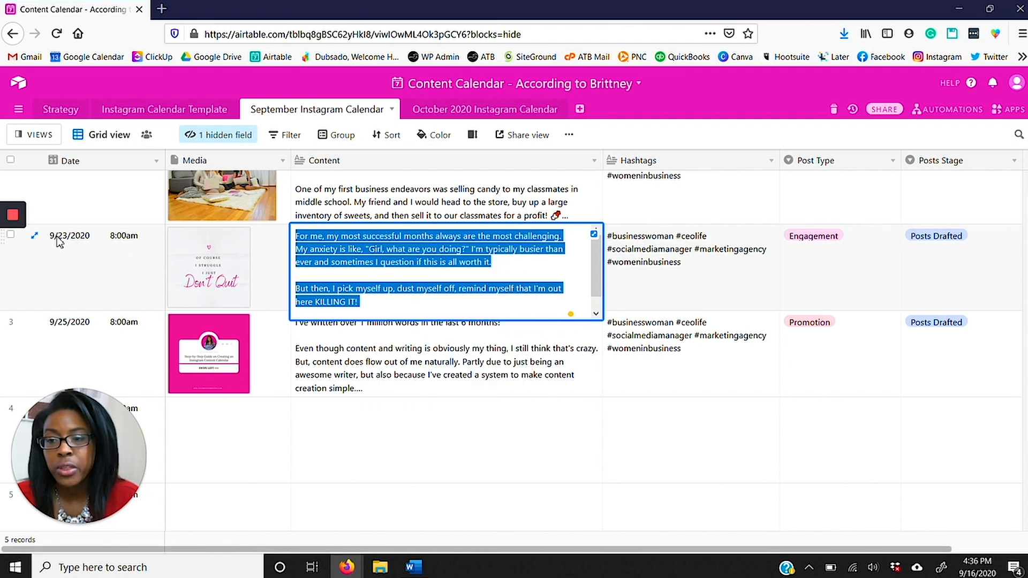
{"action": "left_click", "coordinate": [958, 9]}
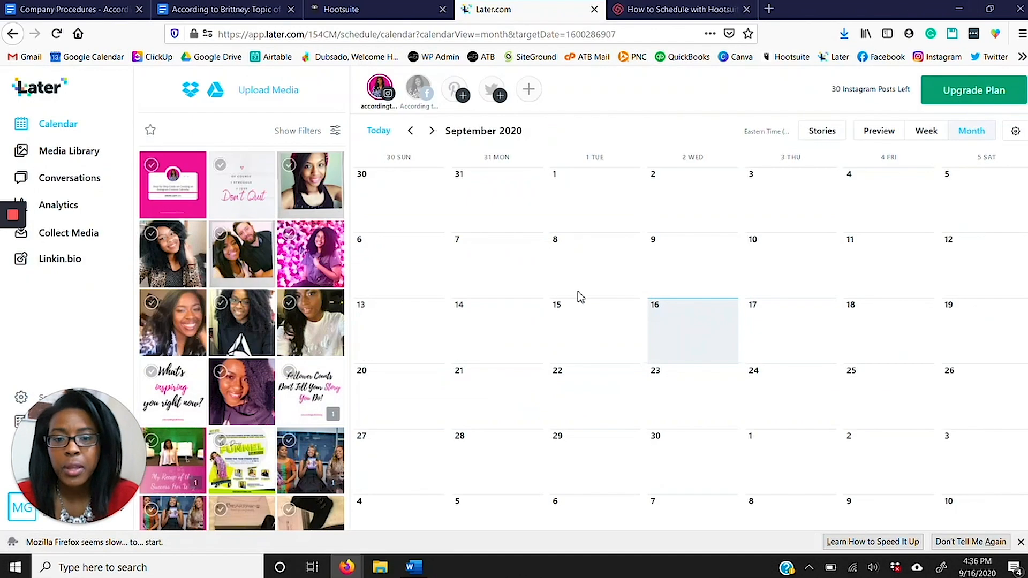
- Create an Instagram post on September 23 with the "Don't Quit" graphic and paste the copied text as its caption
{"action": "left_click_drag", "start_coordinate": [242, 192], "coordinate": [703, 392]}
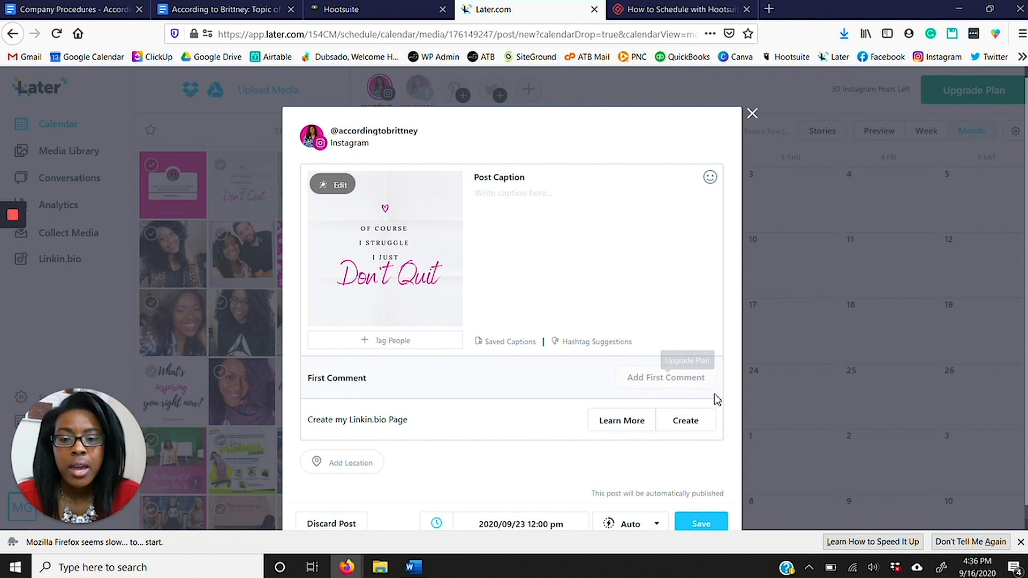
{"action": "right_click", "coordinate": [526, 197]}
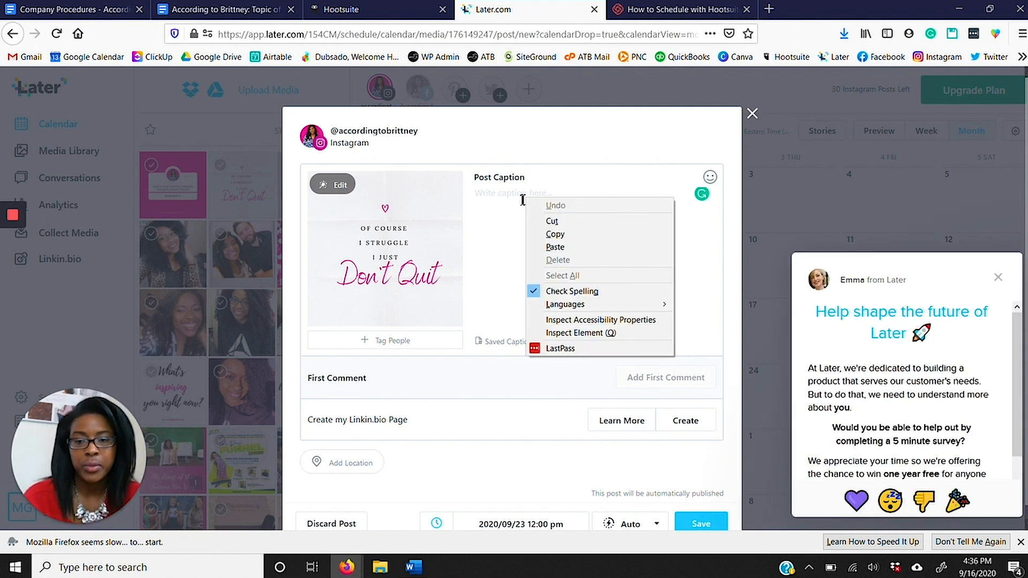
{"action": "left_click", "coordinate": [564, 246]}
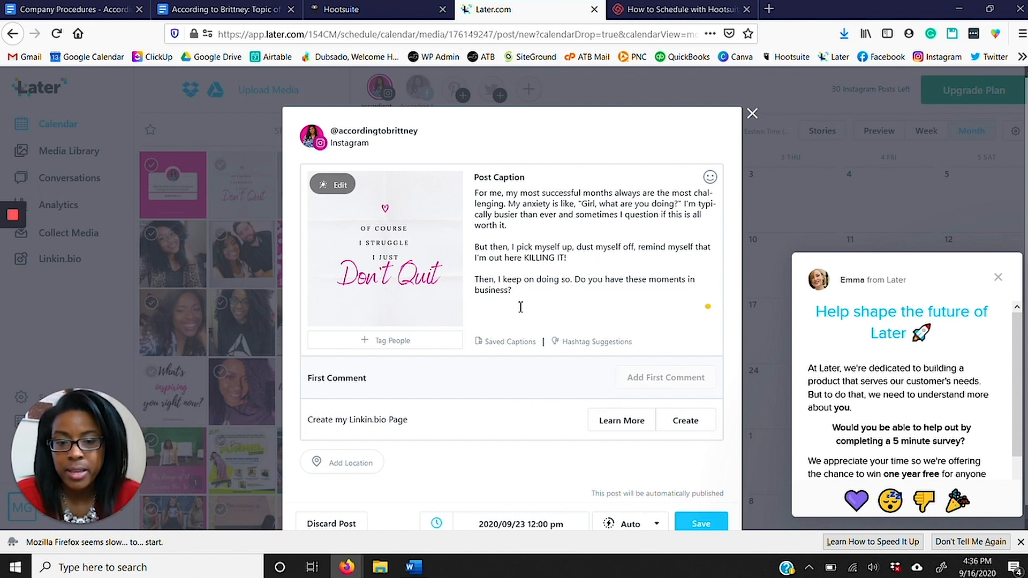
- Insert the saved caption Hashtags2 below the post text, and delete the inserted hashtags again
{"action": "left_click", "coordinate": [504, 347]}
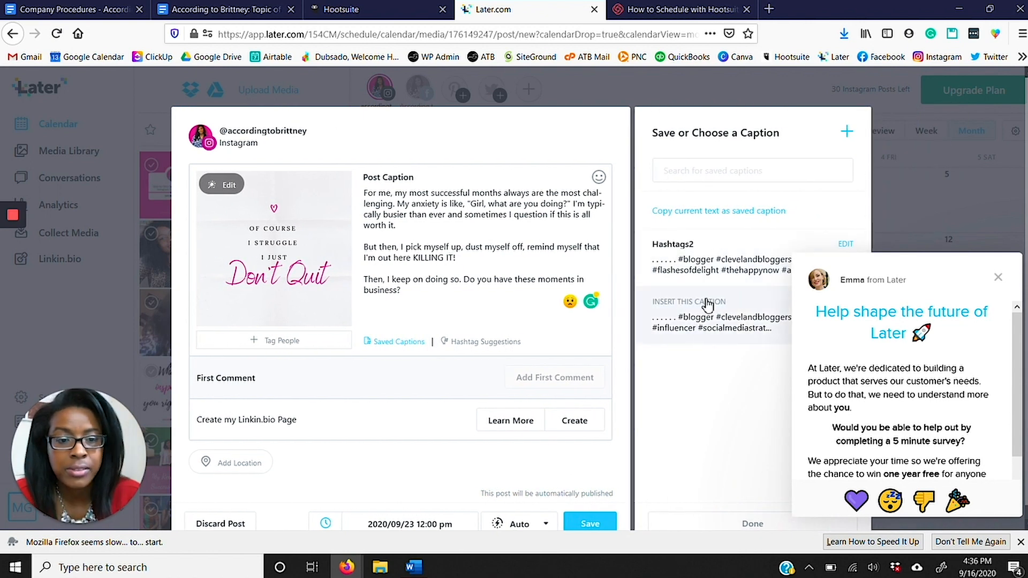
{"action": "left_click", "coordinate": [703, 273]}
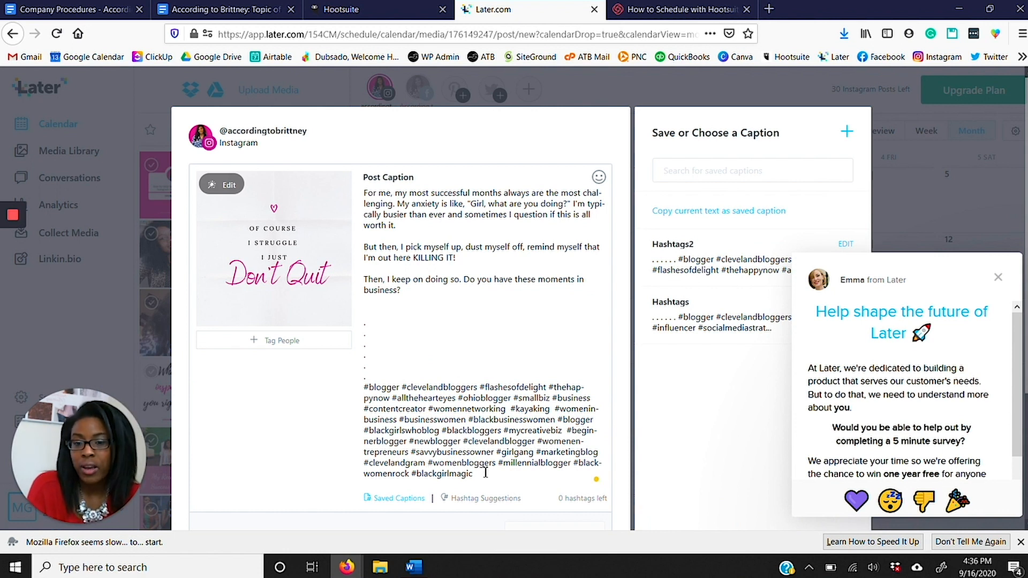
{"action": "left_click_drag", "start_coordinate": [472, 473], "coordinate": [364, 337]}
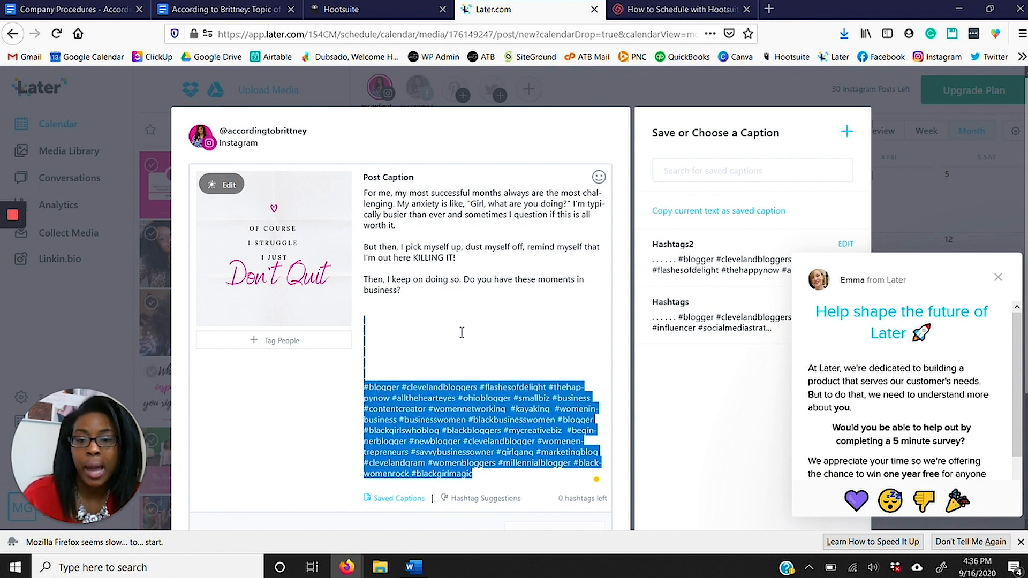
{"action": "key", "text": "BackSpace"}
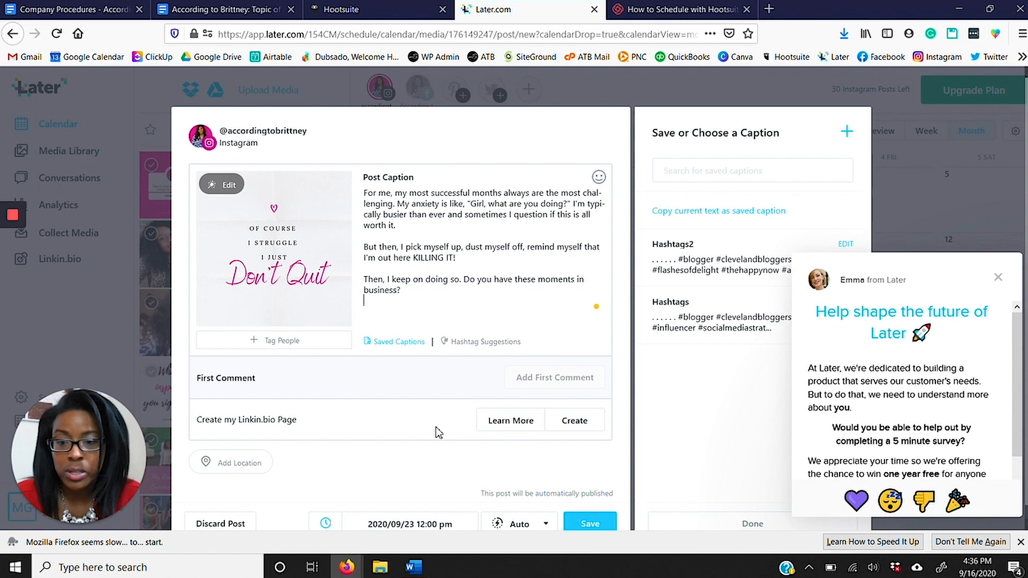
- Set the publishing time of the September 23 post to 8:00 am
{"action": "scroll", "coordinate": [339, 330], "scroll_direction": "down", "scroll_amount": 1}
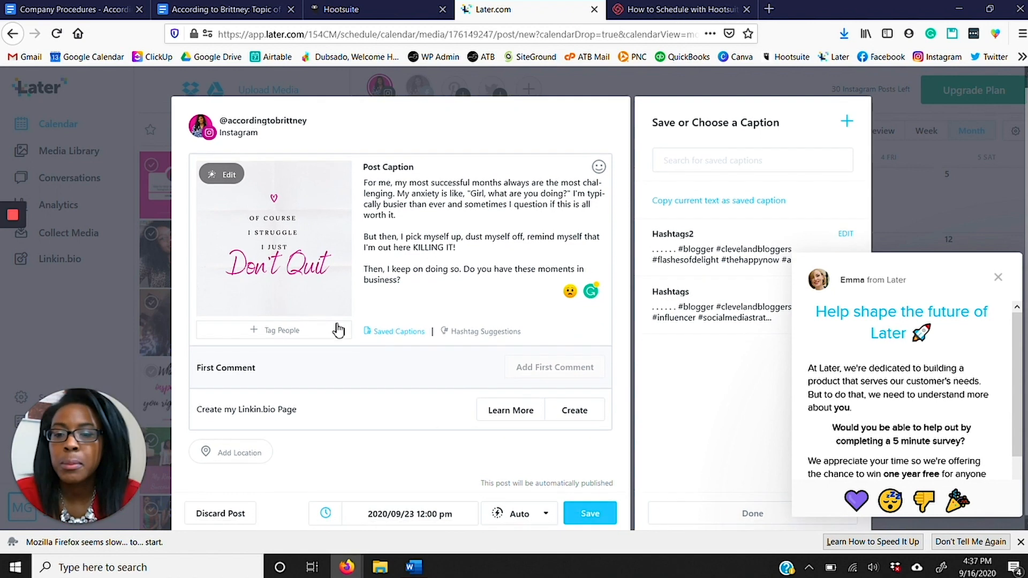
{"action": "left_click", "coordinate": [410, 517]}
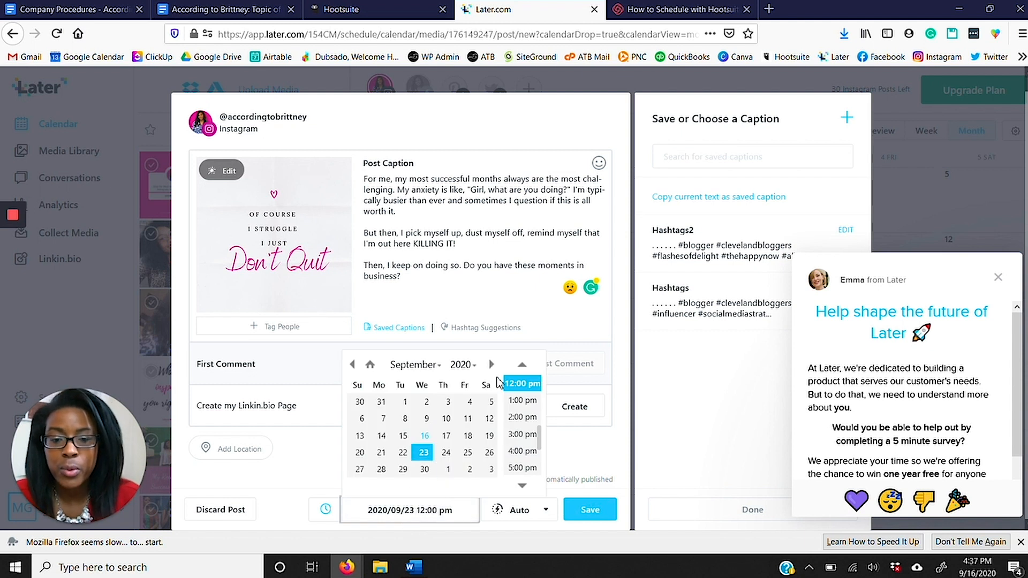
{"action": "left_click", "coordinate": [527, 369]}
{"action": "left_click", "coordinate": [522, 365]}
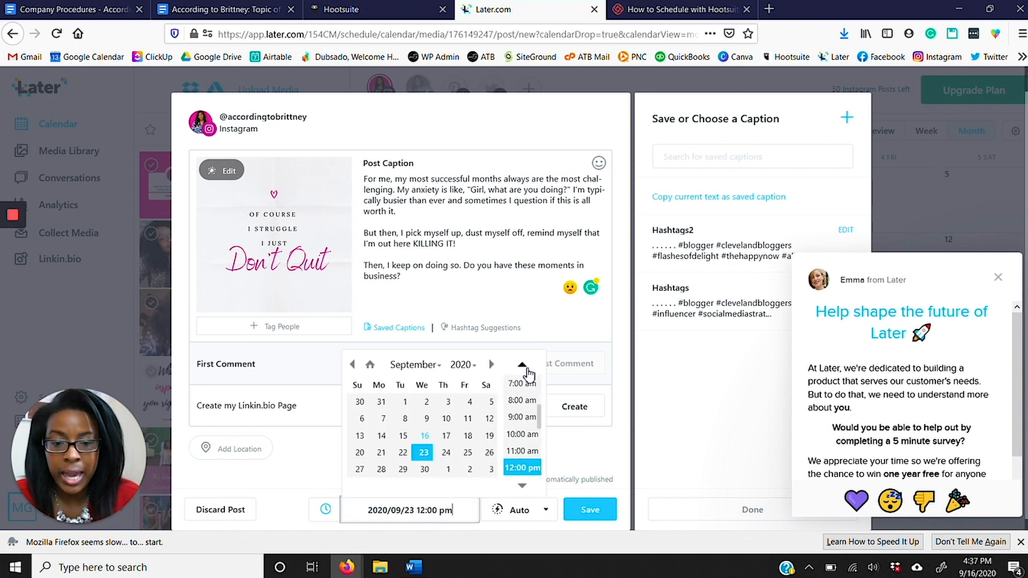
{"action": "left_click", "coordinate": [528, 405]}
- Check the alternatives to automatic publishing without changing the Auto setting, and dismiss the survey message
{"action": "left_click", "coordinate": [517, 512]}
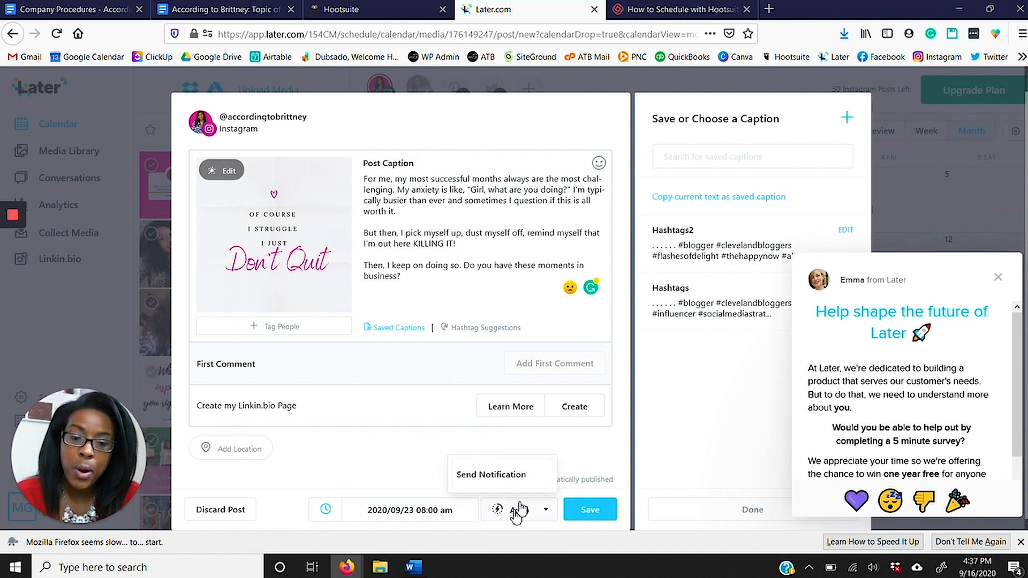
{"action": "left_click", "coordinate": [358, 480]}
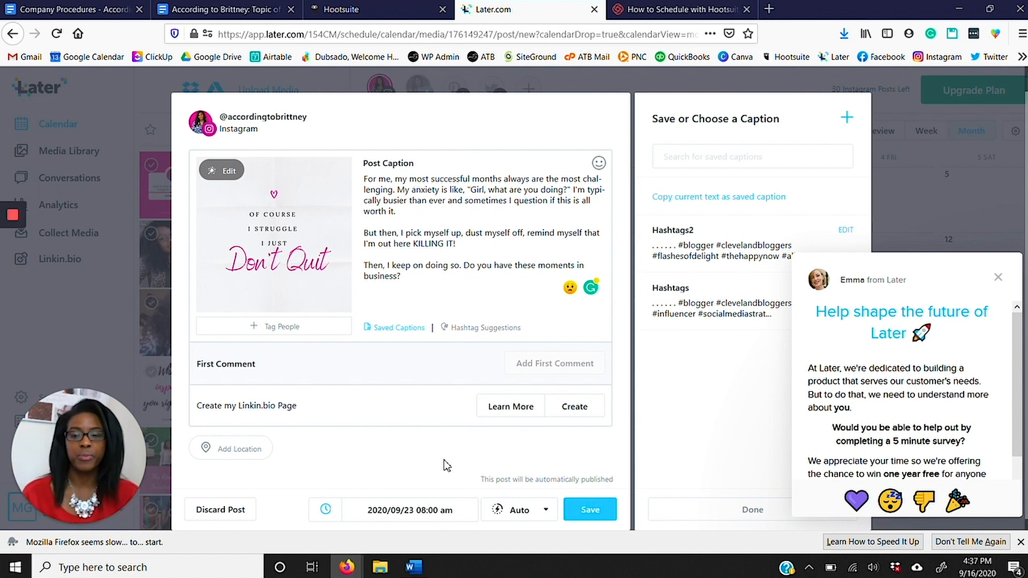
{"action": "left_click", "coordinate": [998, 277]}
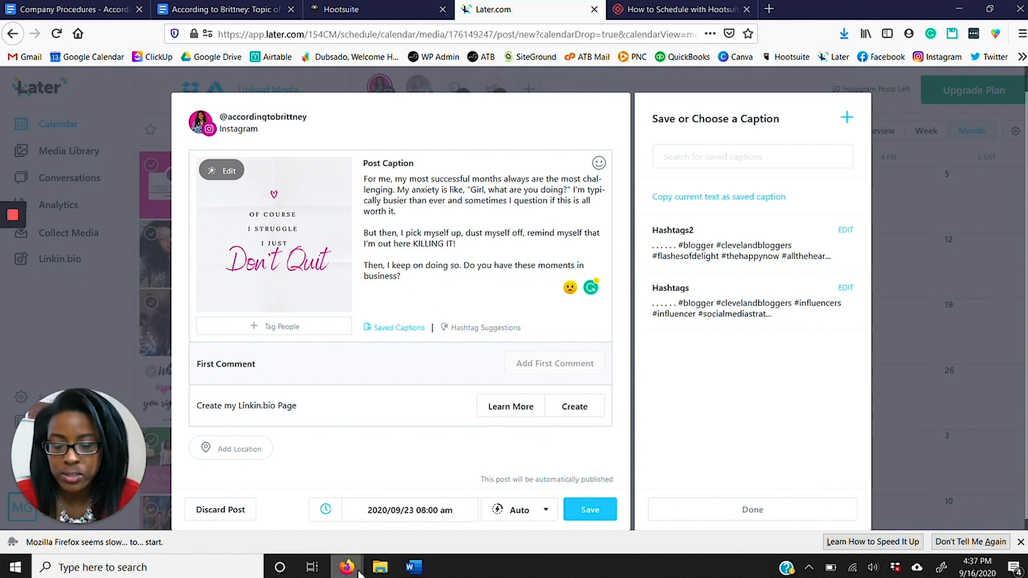
- Copy all hashtags of the 9/23/2020 post from the Airtable content calendar, and return to Later
{"action": "mouse_move", "coordinate": [347, 567]}
{"action": "left_click", "coordinate": [394, 533]}
{"action": "double_click", "coordinate": [705, 270]}
{"action": "left_click_drag", "start_coordinate": [756, 262], "coordinate": [637, 234]}
{"action": "right_click", "coordinate": [637, 234]}
{"action": "left_click", "coordinate": [672, 272]}
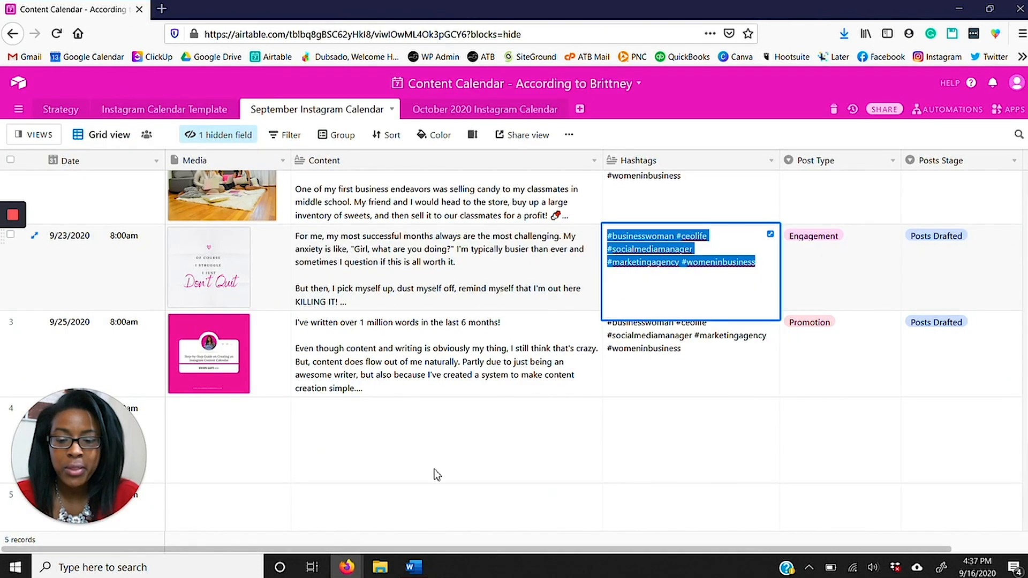
{"action": "left_click", "coordinate": [950, 9]}
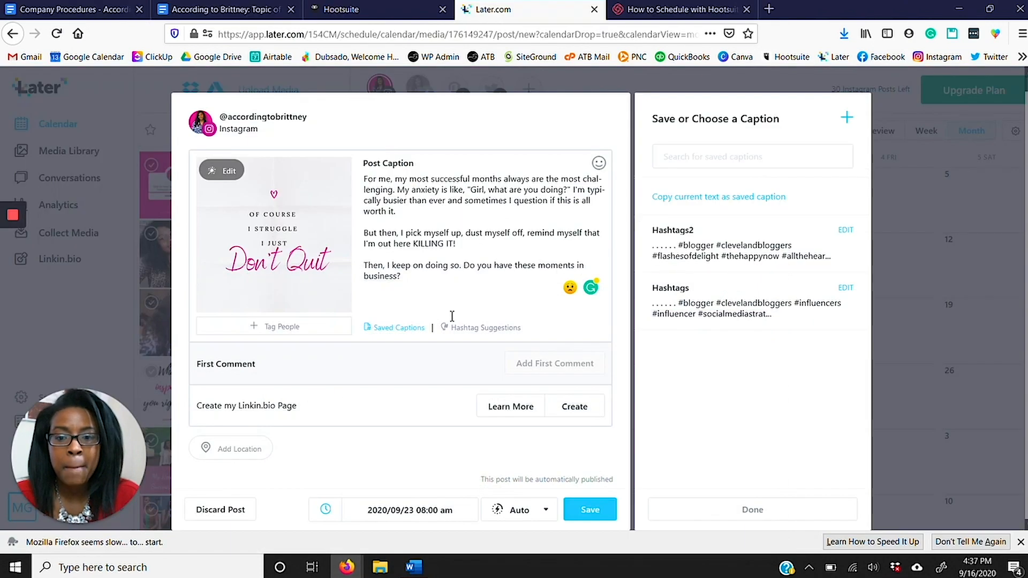
- Paste the copied hashtags below the caption text, separated by a blank line, and save the scheduled post
{"action": "right_click", "coordinate": [387, 304]}
{"action": "left_click", "coordinate": [442, 357]}
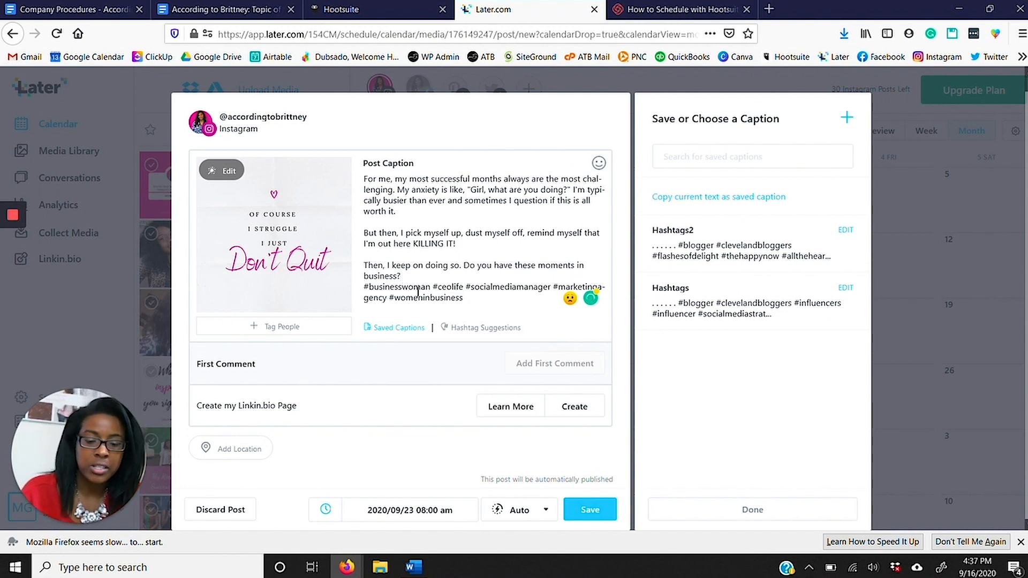
{"action": "key", "text": "Return"}
{"action": "scroll", "coordinate": [531, 330], "scroll_direction": "down", "scroll_amount": 1}
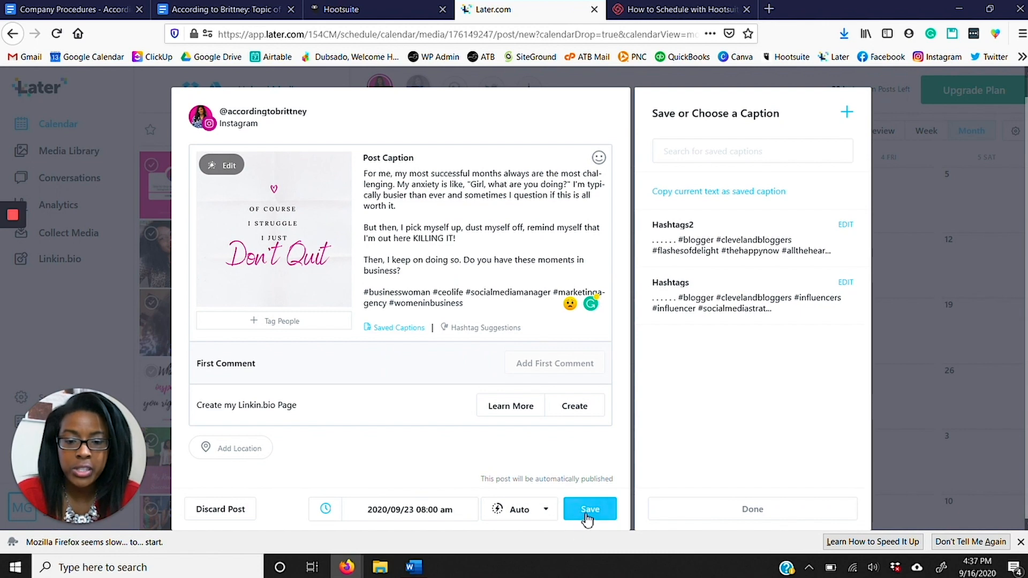
{"action": "left_click", "coordinate": [587, 515]}
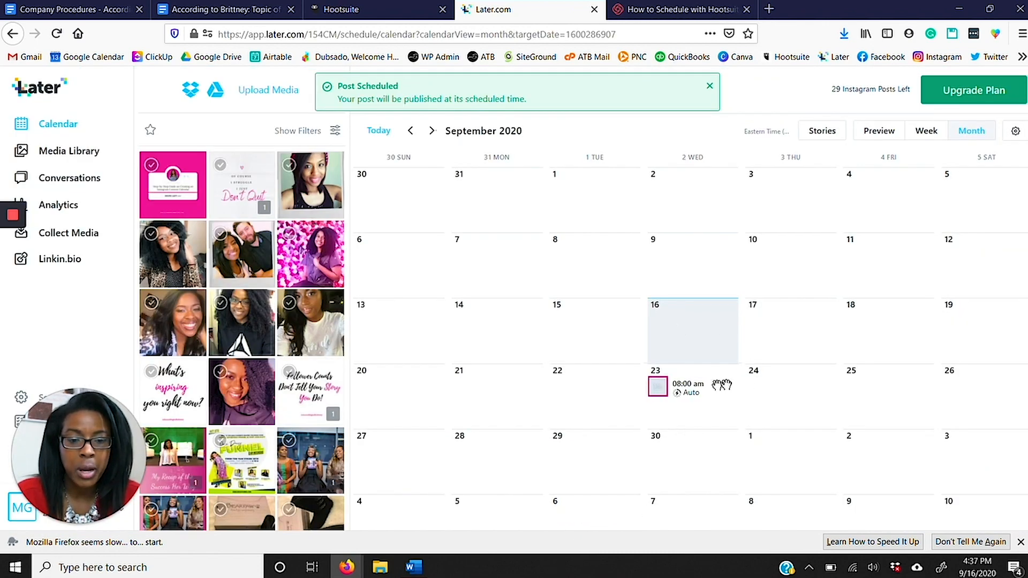
- Show the schedule in the week view for September 20–26, 2020 and bring the morning hours into view
{"action": "left_click", "coordinate": [926, 131]}
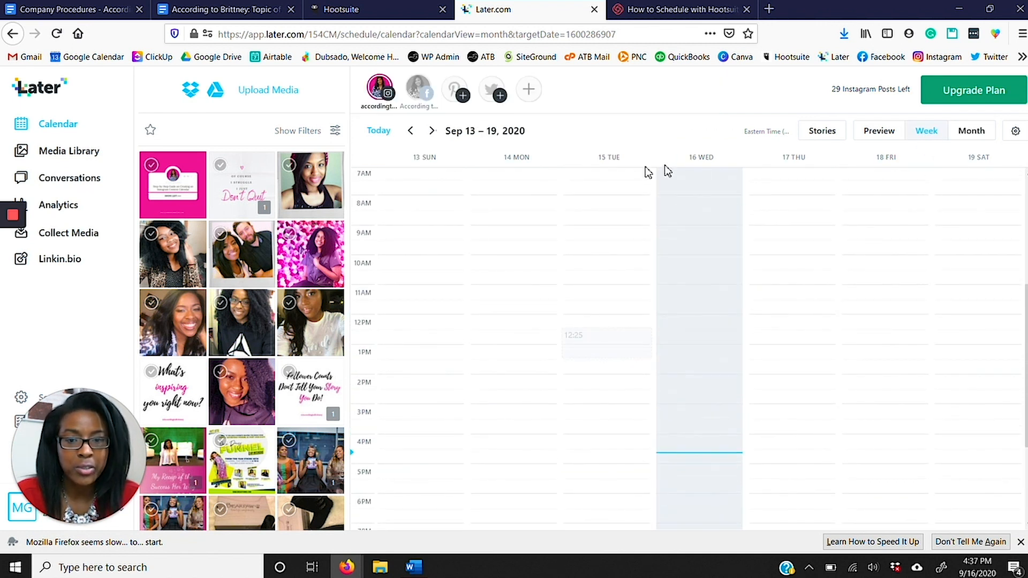
{"action": "left_click", "coordinate": [433, 132]}
{"action": "scroll", "coordinate": [673, 331], "scroll_direction": "up", "scroll_amount": 3}
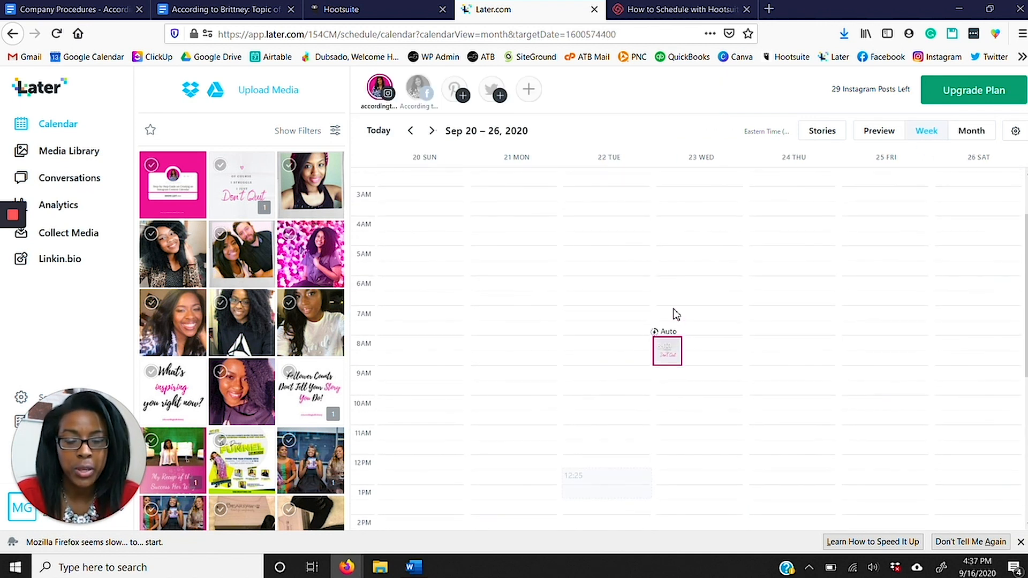
- Examine the Instagram feed preview with the scheduled post, then return to the week view and dismiss the connection notice
{"action": "left_click", "coordinate": [889, 131]}
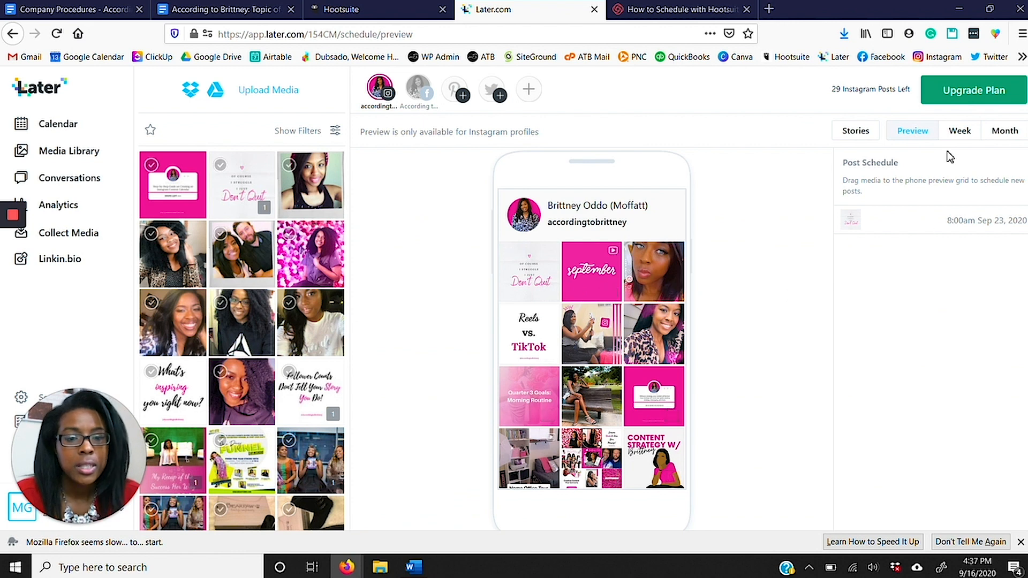
{"action": "left_click", "coordinate": [959, 135]}
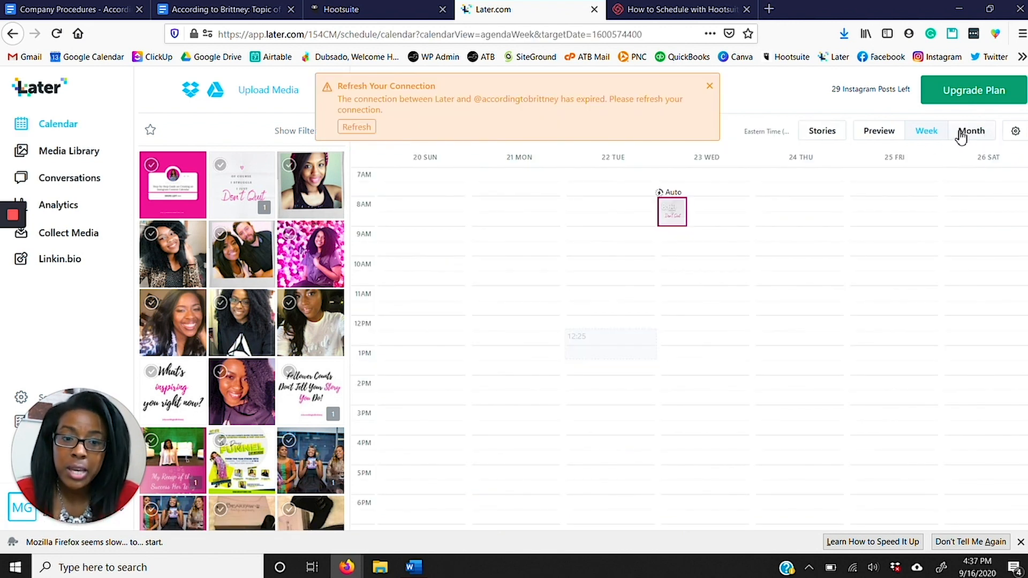
{"action": "left_click", "coordinate": [710, 86]}
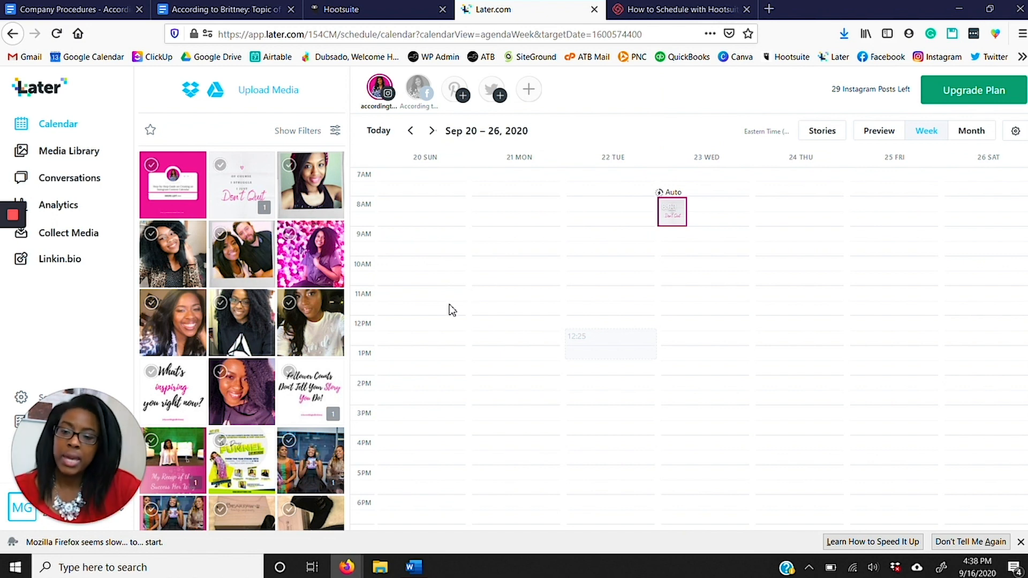